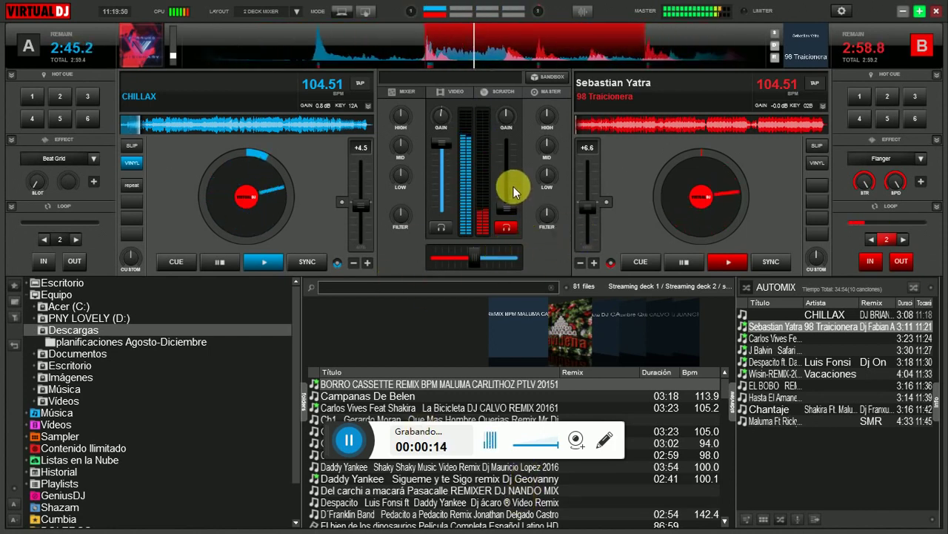
- Sync deck B to deck A, raise deck B's volume fully and fade the CHILLAX track on deck A out completely
{"action": "mouse_move", "coordinate": [513, 187]}
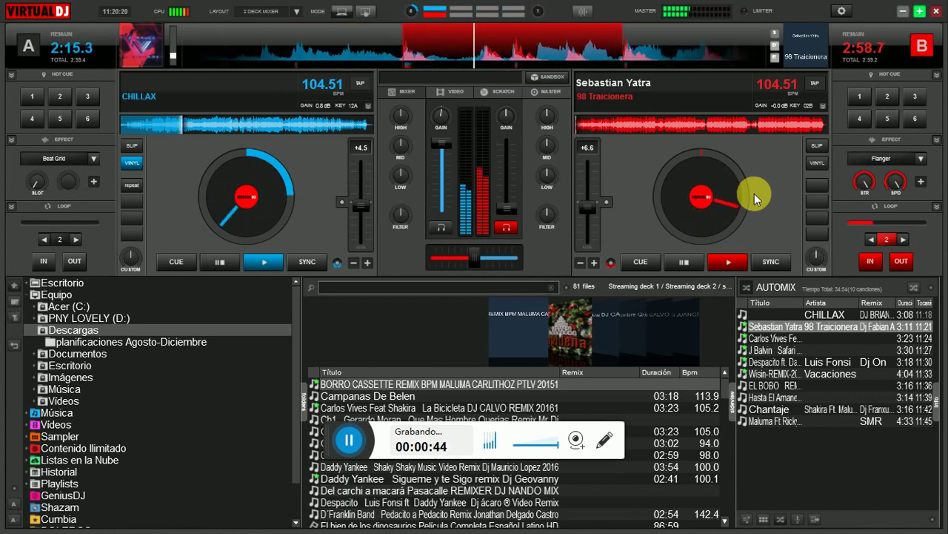
{"action": "left_click", "coordinate": [771, 260]}
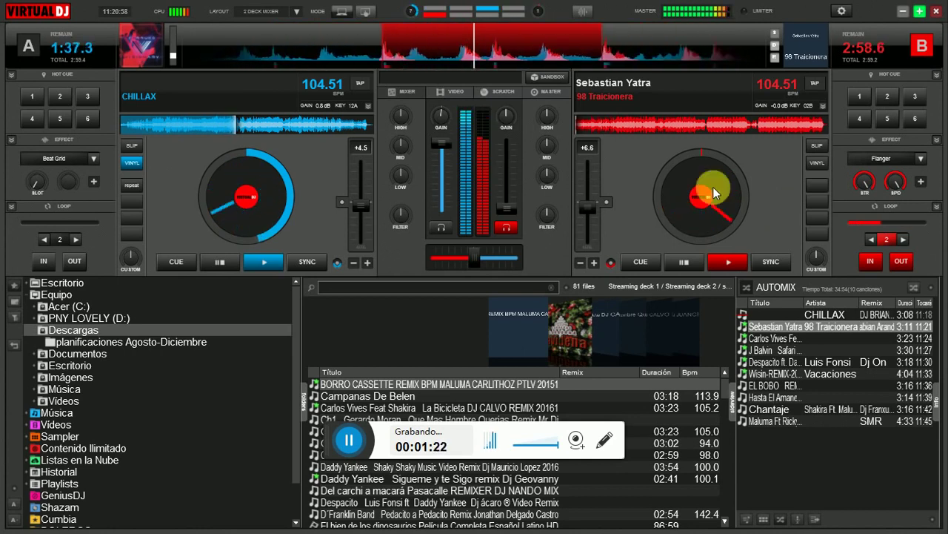
{"action": "left_click_drag", "start_coordinate": [505, 204], "coordinate": [513, 173]}
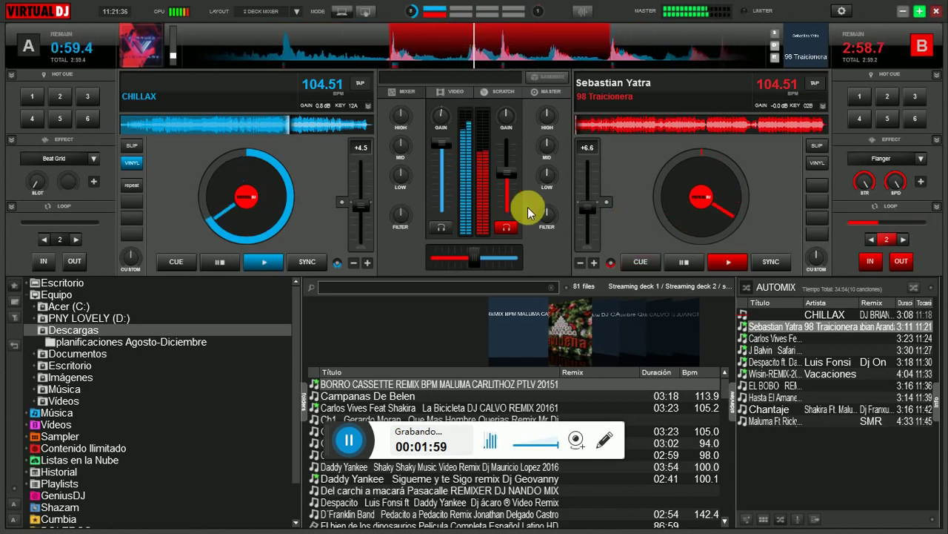
{"action": "left_click_drag", "start_coordinate": [513, 182], "coordinate": [512, 138]}
{"action": "left_click_drag", "start_coordinate": [444, 140], "coordinate": [442, 178]}
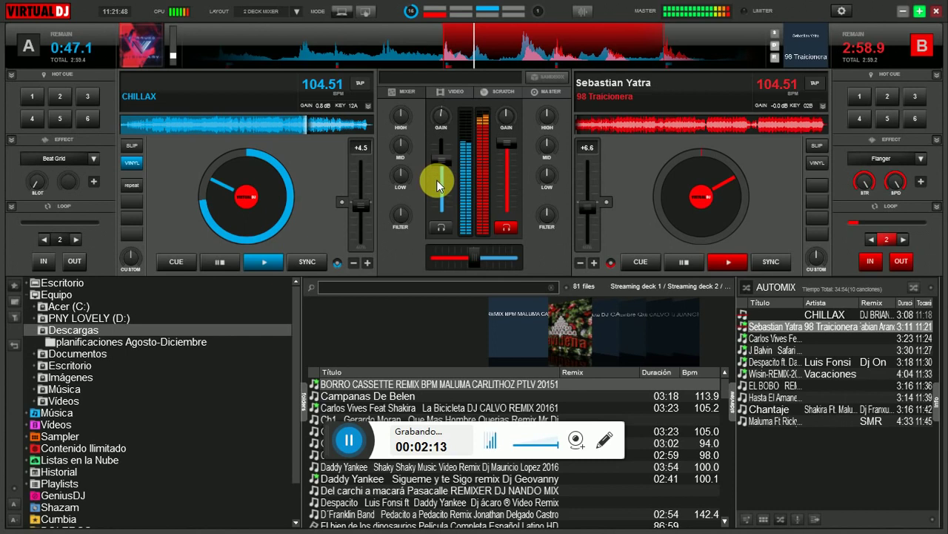
{"action": "left_click_drag", "start_coordinate": [437, 194], "coordinate": [439, 200]}
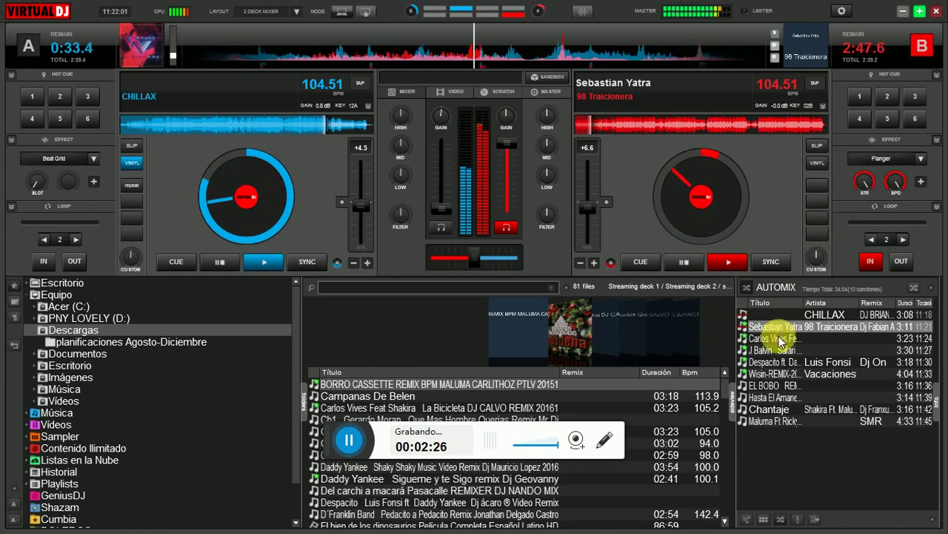
- Load the La Bicicleta DJ CALVO remix from the Automix list onto deck A and start it in a 2-beat loop
{"action": "left_click_drag", "start_coordinate": [781, 341], "coordinate": [321, 160]}
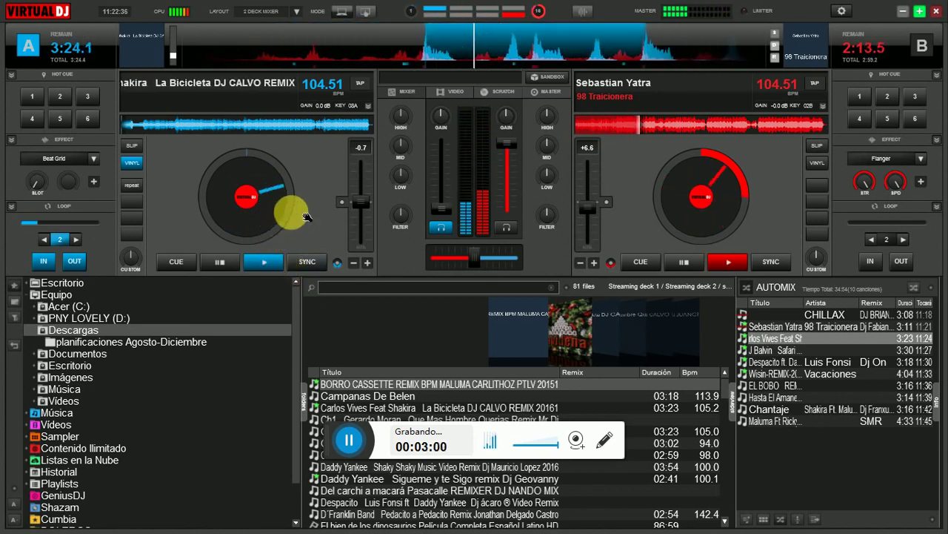
{"action": "left_click", "coordinate": [448, 227]}
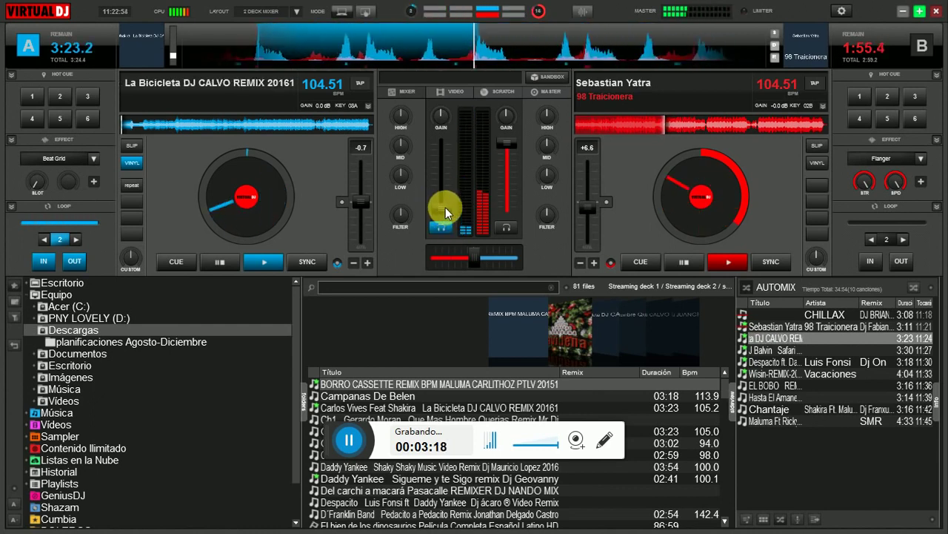
{"action": "left_click_drag", "start_coordinate": [445, 206], "coordinate": [432, 233]}
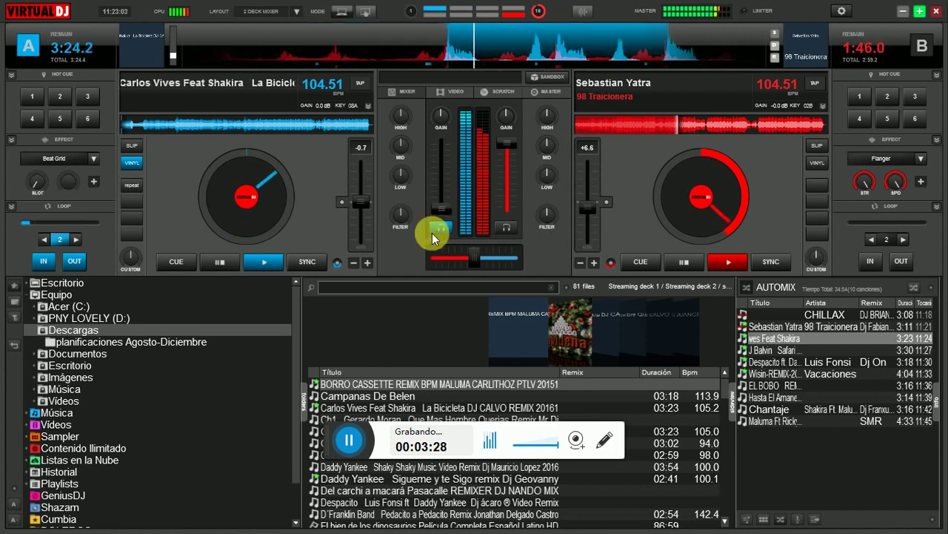
- Retrigger the looped La Bicicleta intro on deck A repeatedly to line its beats up with deck B's track
{"action": "left_click", "coordinate": [260, 261]}
{"action": "left_click", "coordinate": [292, 261]}
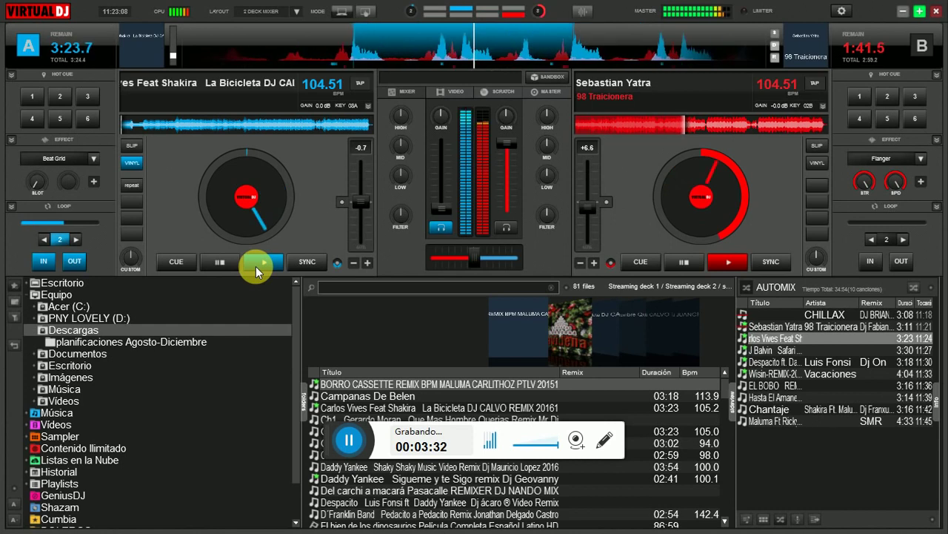
{"action": "left_click", "coordinate": [255, 266]}
{"action": "left_click", "coordinate": [255, 267]}
{"action": "left_click", "coordinate": [255, 266]}
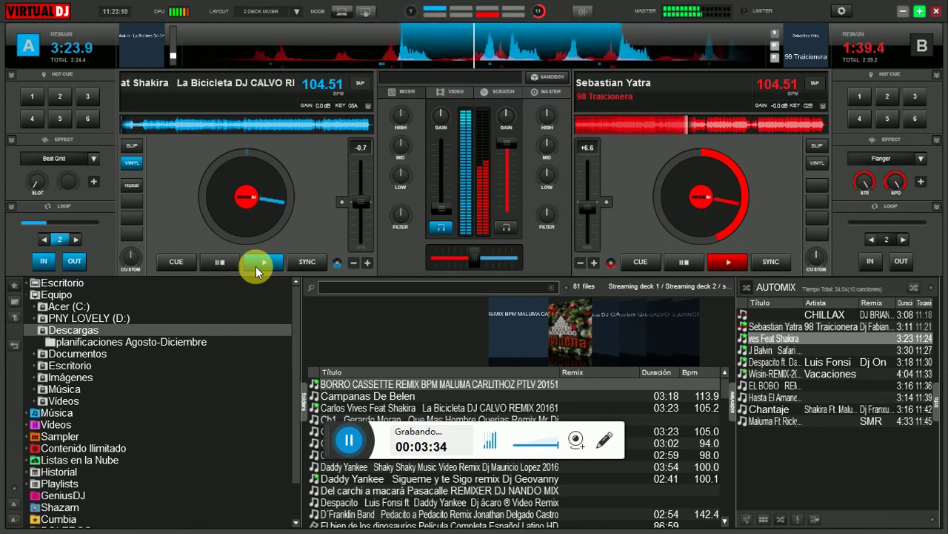
{"action": "left_click", "coordinate": [255, 266]}
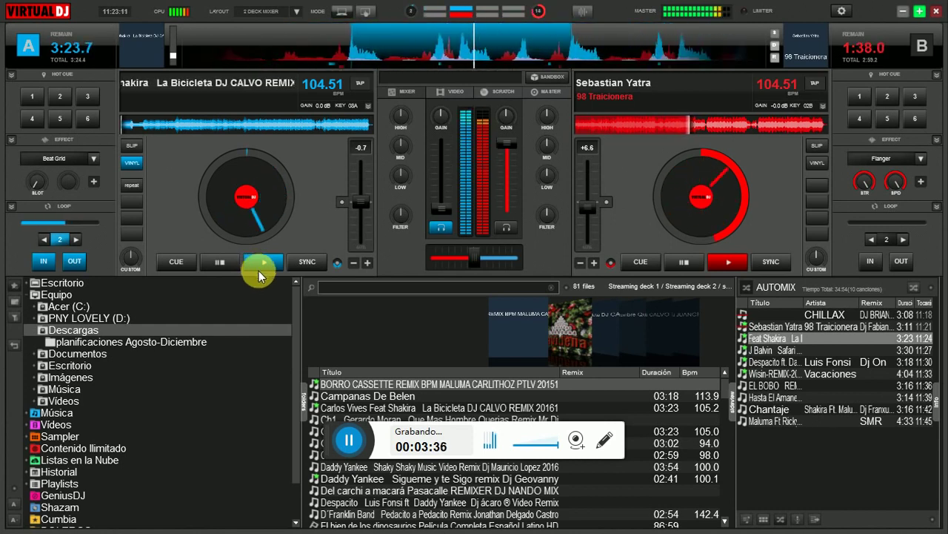
{"action": "left_click", "coordinate": [258, 270]}
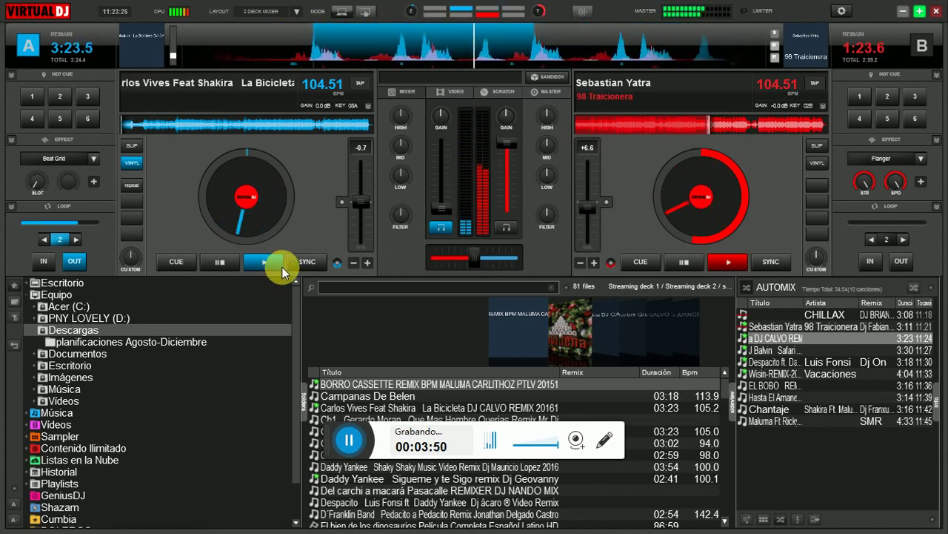
{"action": "left_click", "coordinate": [270, 264]}
{"action": "left_click", "coordinate": [273, 265]}
{"action": "left_click", "coordinate": [272, 266]}
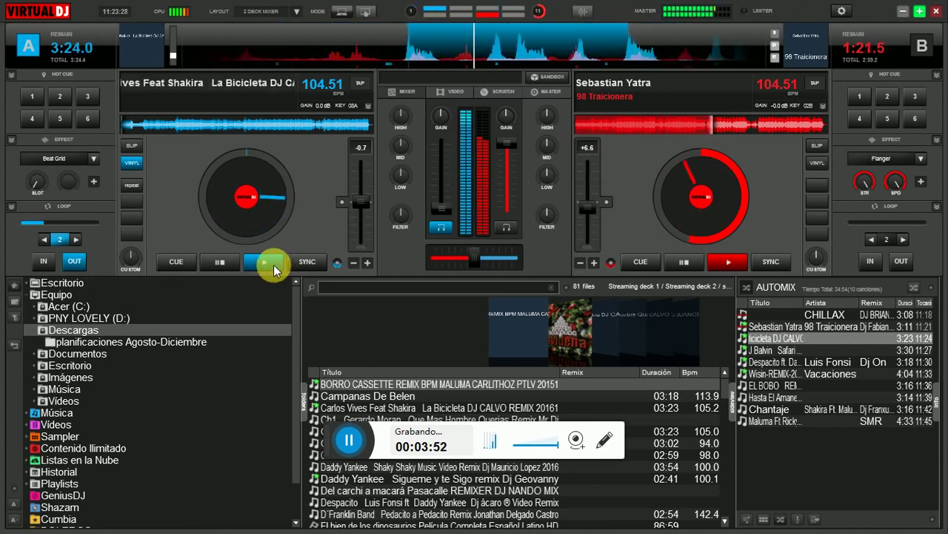
{"action": "left_click", "coordinate": [273, 265]}
{"action": "left_click", "coordinate": [272, 265]}
{"action": "left_click", "coordinate": [272, 265]}
{"action": "left_click", "coordinate": [273, 265]}
{"action": "left_click", "coordinate": [273, 266]}
{"action": "left_click", "coordinate": [272, 265]}
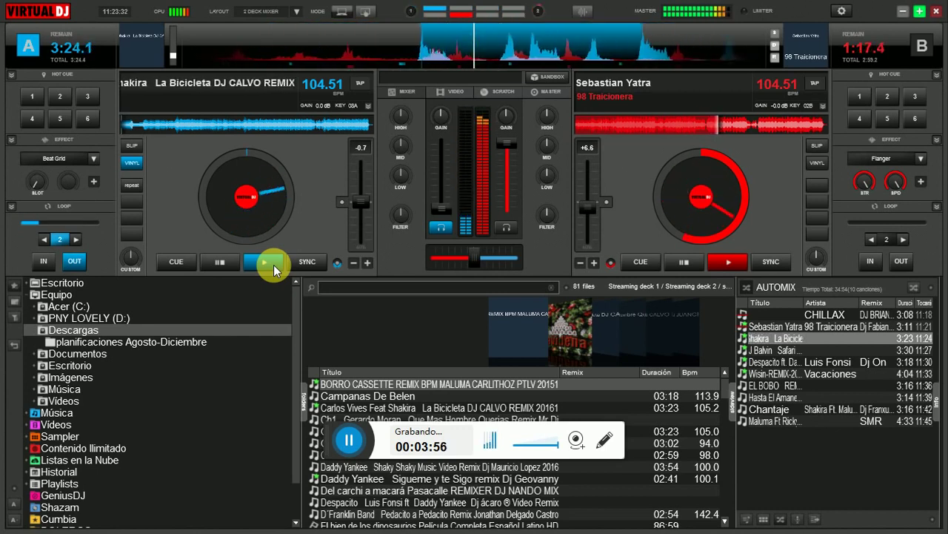
{"action": "left_click", "coordinate": [272, 265]}
{"action": "left_click", "coordinate": [273, 266]}
{"action": "left_click", "coordinate": [273, 266]}
{"action": "left_click", "coordinate": [272, 265]}
{"action": "left_click", "coordinate": [273, 265]}
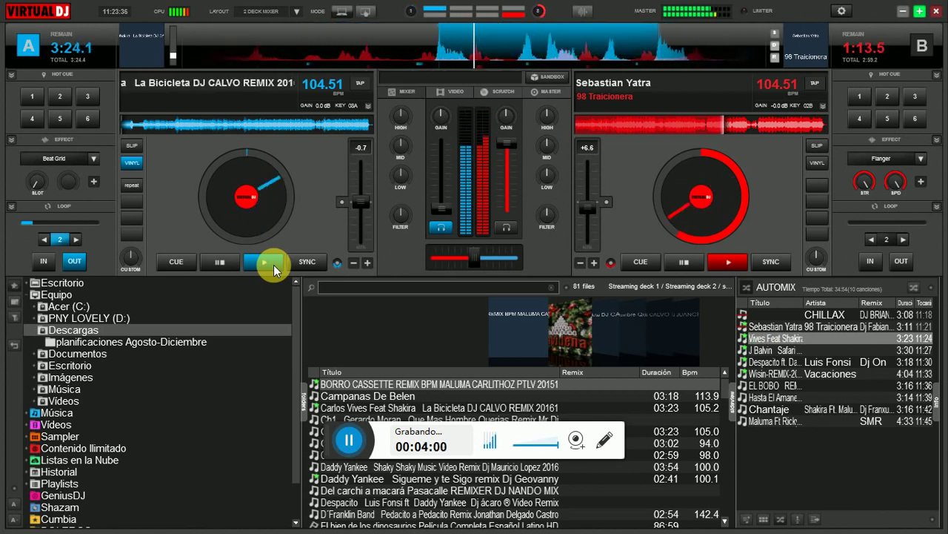
{"action": "left_click", "coordinate": [273, 265]}
{"action": "left_click", "coordinate": [273, 265]}
{"action": "left_click", "coordinate": [273, 265]}
{"action": "left_click", "coordinate": [273, 266]}
{"action": "left_click", "coordinate": [273, 266]}
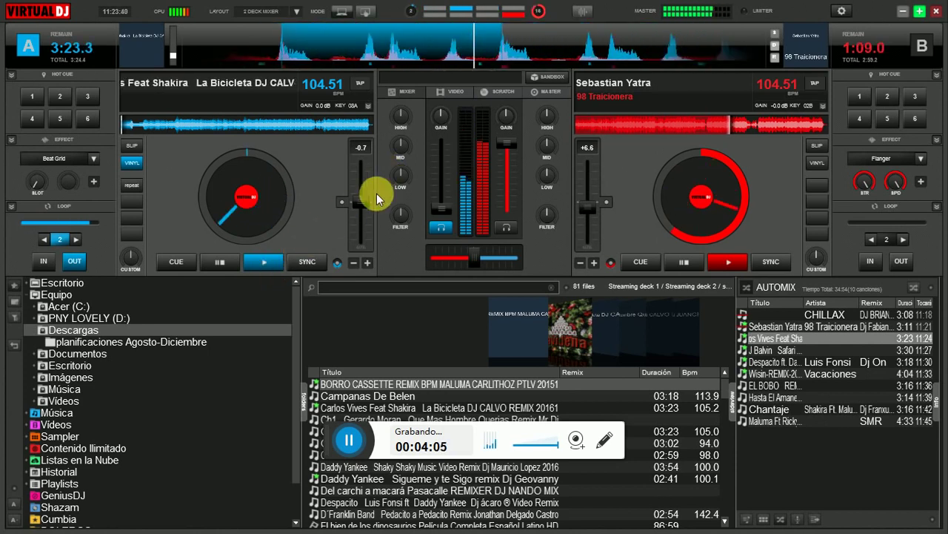
- Raise deck A's volume fully and fade Traicionera on deck B out completely
{"action": "left_click_drag", "start_coordinate": [455, 204], "coordinate": [509, 198]}
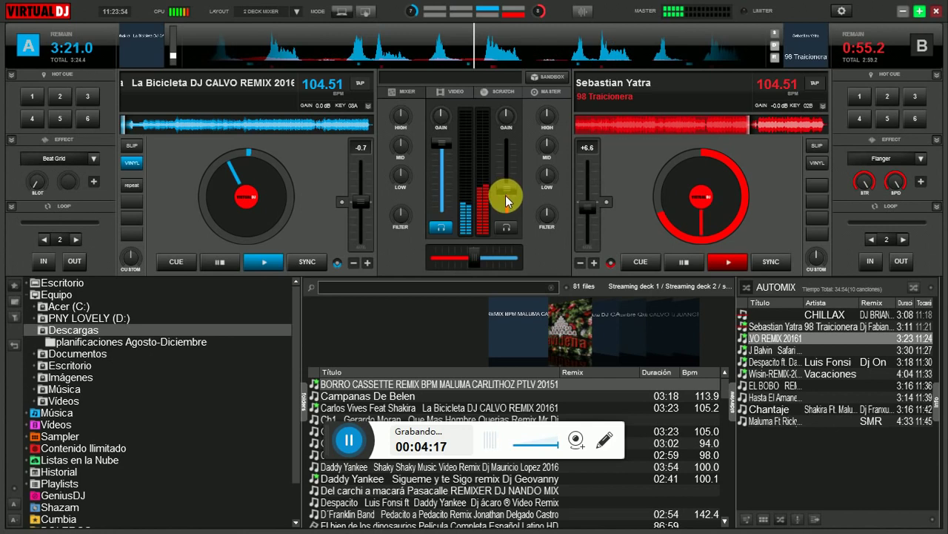
{"action": "left_click_drag", "start_coordinate": [506, 196], "coordinate": [506, 206]}
- Load the J Balvin Safari remix onto deck B, start it in a 2-beat loop and sync it to deck A
{"action": "left_click_drag", "start_coordinate": [509, 303], "coordinate": [641, 209]}
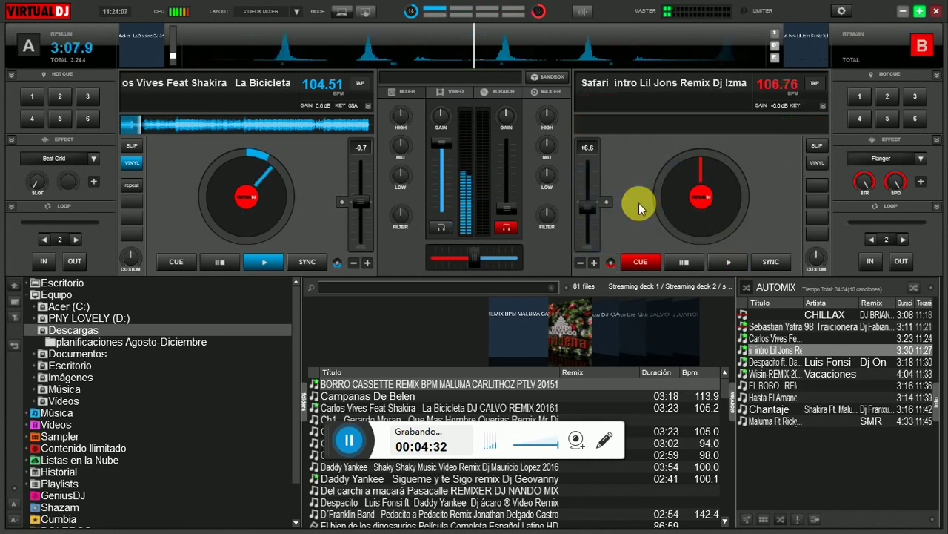
{"action": "key", "text": "space"}
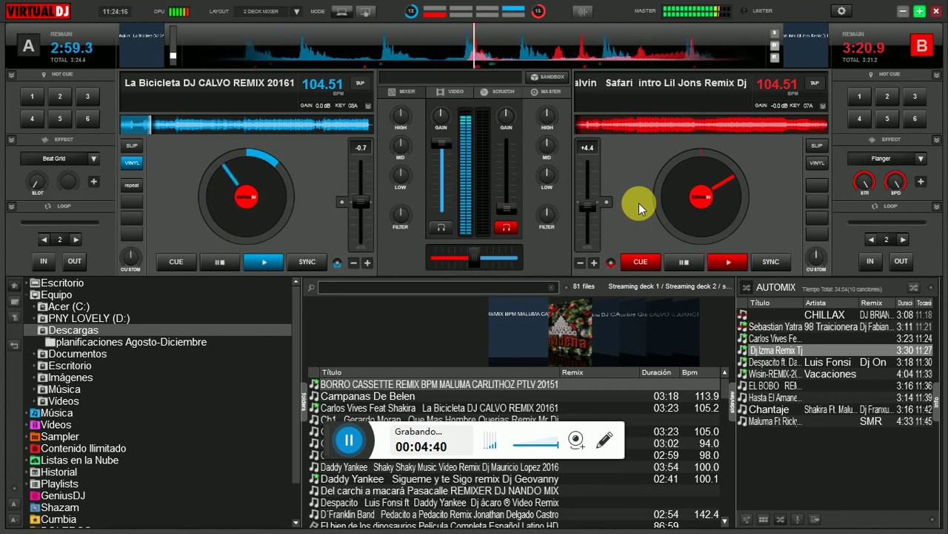
{"action": "left_click_drag", "start_coordinate": [650, 46], "coordinate": [590, 57]}
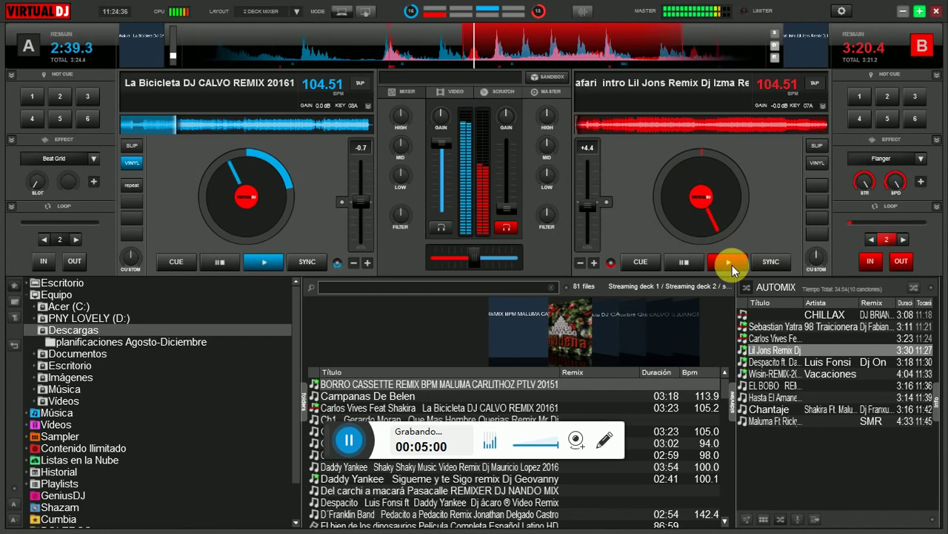
{"action": "left_click", "coordinate": [770, 263]}
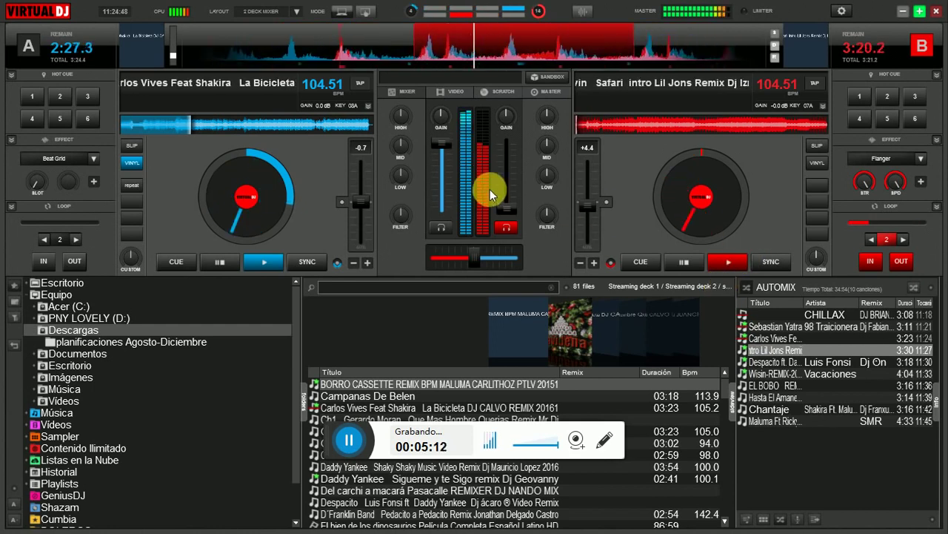
{"action": "mouse_move", "coordinate": [507, 209]}
{"action": "left_mouse_down"}
{"action": "mouse_move", "coordinate": [512, 164]}
{"action": "mouse_move", "coordinate": [516, 215]}
{"action": "left_mouse_up"}
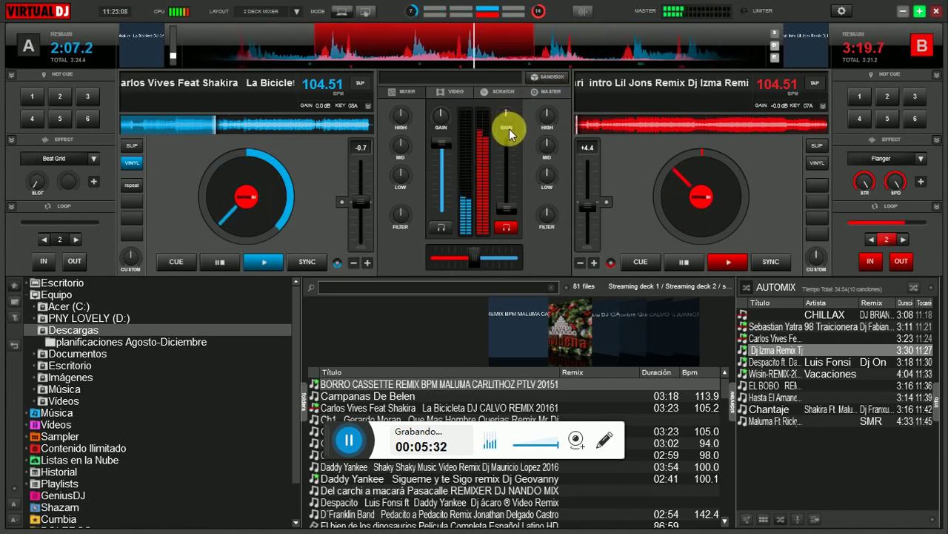
- Retrigger the looped Safari intro in time with deck A, and crossfade from La Bicicleta to Safari using the volume faders
{"action": "mouse_move", "coordinate": [541, 111]}
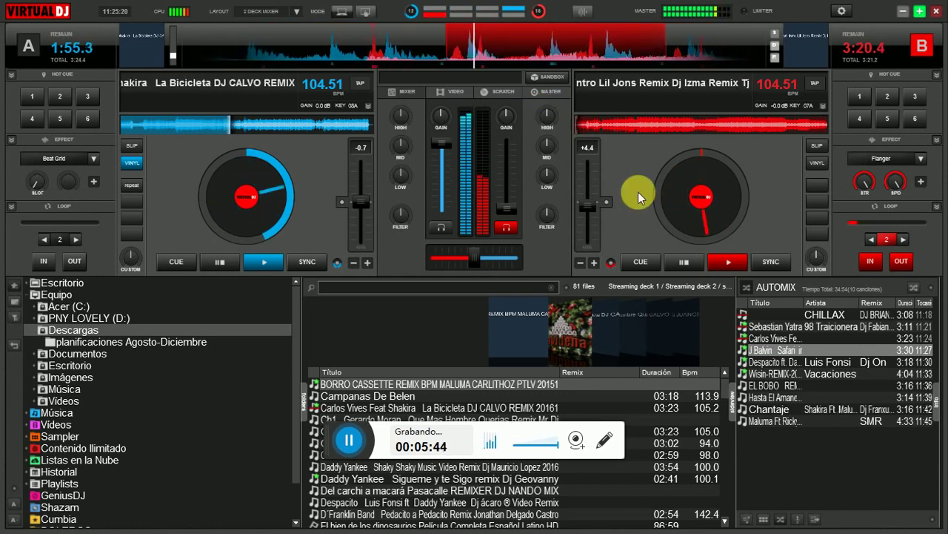
{"action": "left_click", "coordinate": [732, 262]}
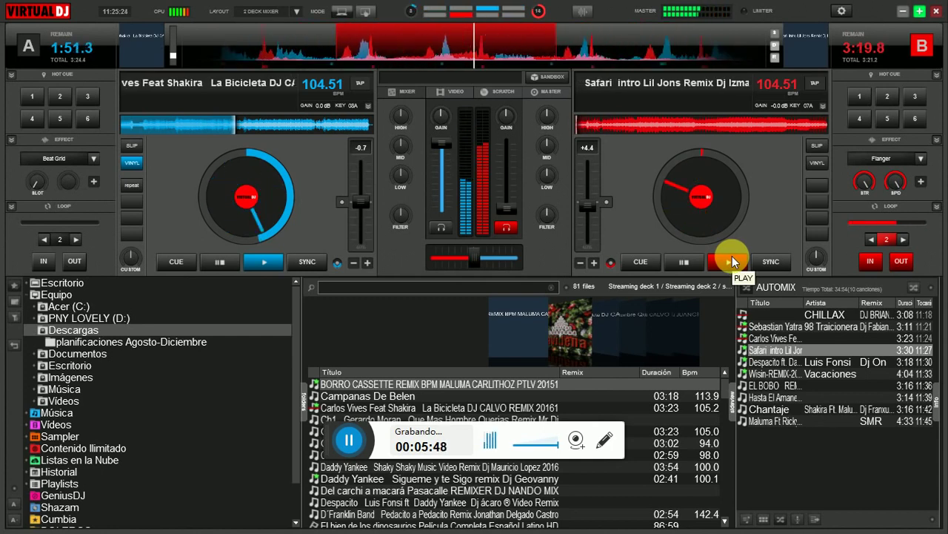
{"action": "left_click", "coordinate": [731, 259]}
{"action": "left_click", "coordinate": [731, 259]}
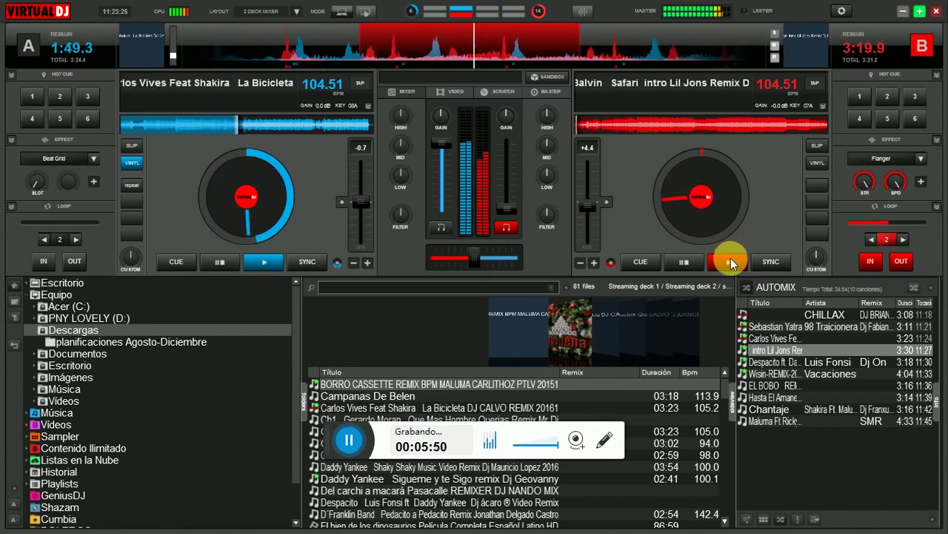
{"action": "left_click", "coordinate": [731, 259]}
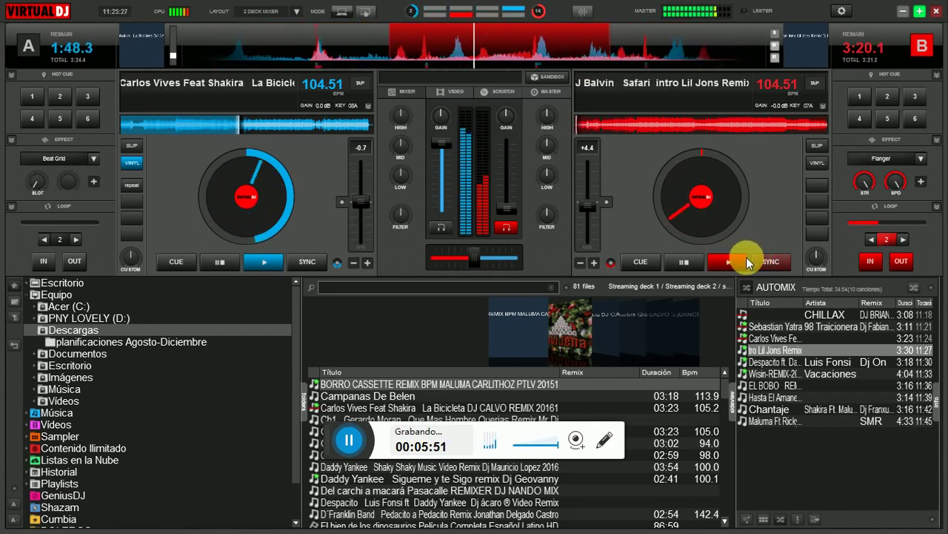
{"action": "left_click", "coordinate": [736, 259]}
{"action": "left_click", "coordinate": [736, 258]}
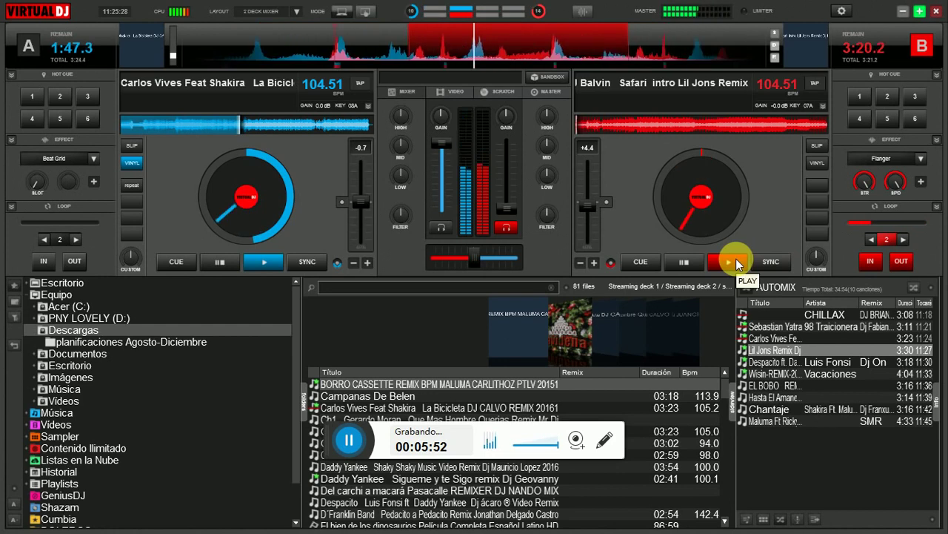
{"action": "left_click", "coordinate": [734, 260]}
{"action": "left_click", "coordinate": [733, 260]}
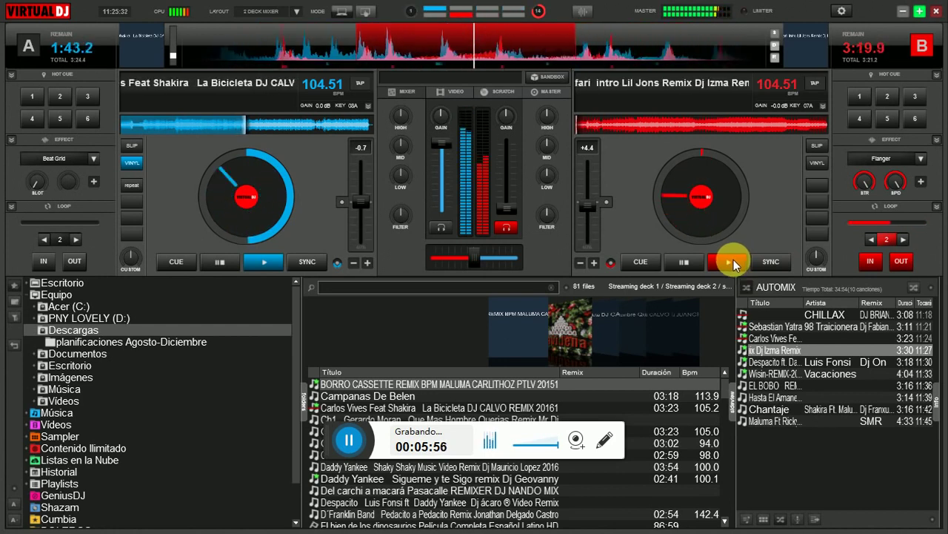
{"action": "left_click", "coordinate": [733, 259]}
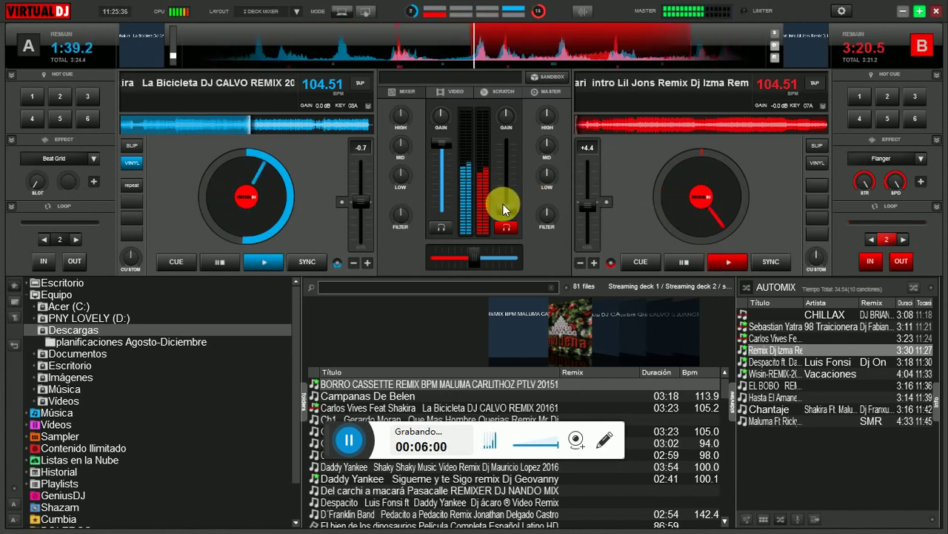
{"action": "left_click_drag", "start_coordinate": [504, 197], "coordinate": [439, 216]}
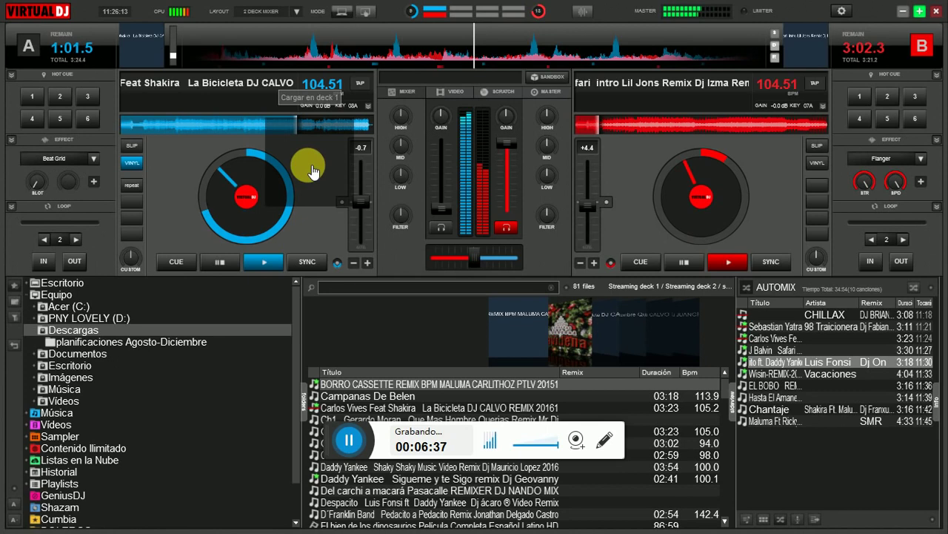
- Load the Luis Fonsi Despacito remix from the Automix list onto deck A and start it in a 2-beat loop
{"action": "left_click_drag", "start_coordinate": [311, 171], "coordinate": [307, 174]}
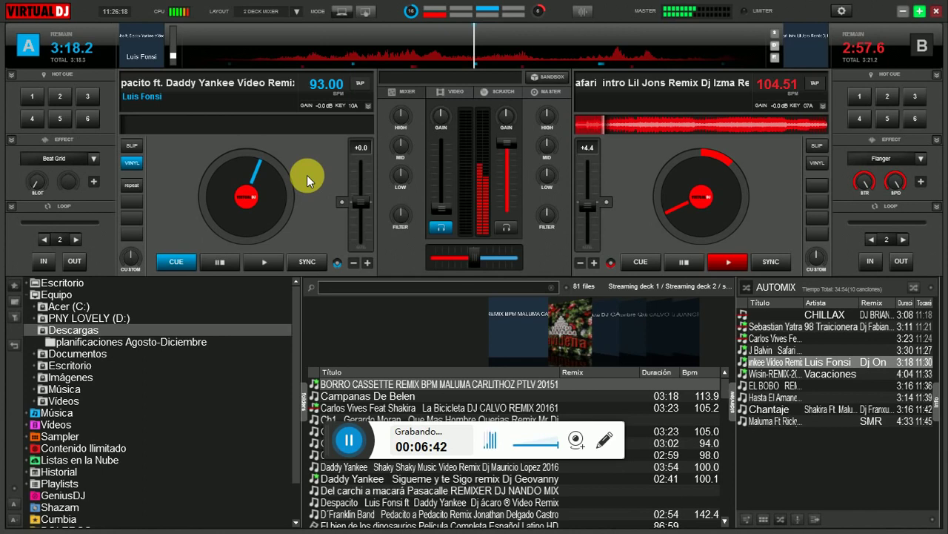
{"action": "key", "text": "space"}
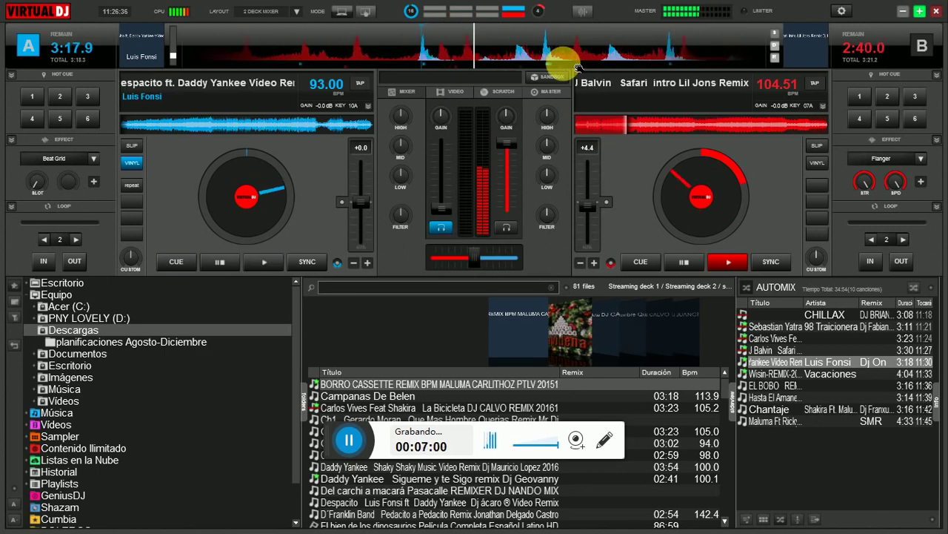
{"action": "key", "text": "l"}
{"action": "key", "text": "space"}
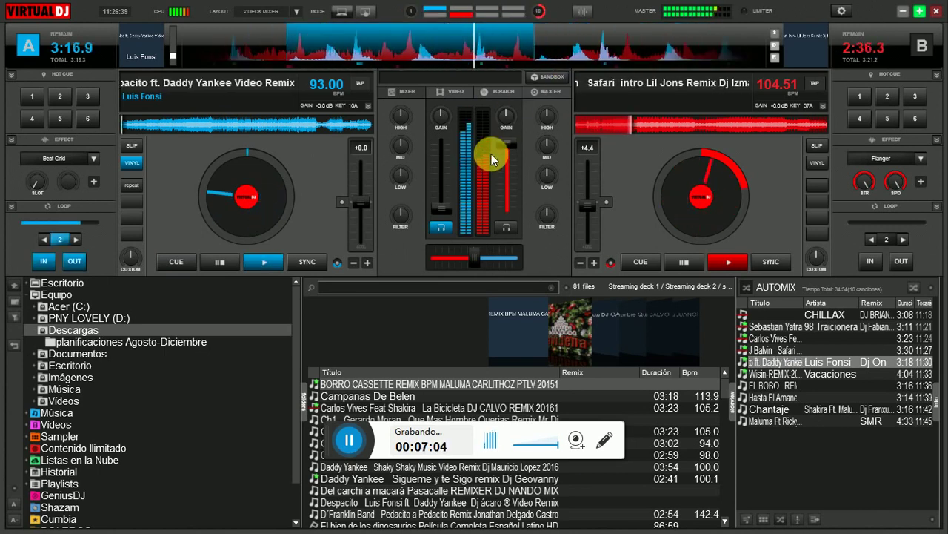
- Sync Despacito on deck A to deck B and retrigger its 2-beat loop in time with Safari's beat
{"action": "key", "text": "s"}
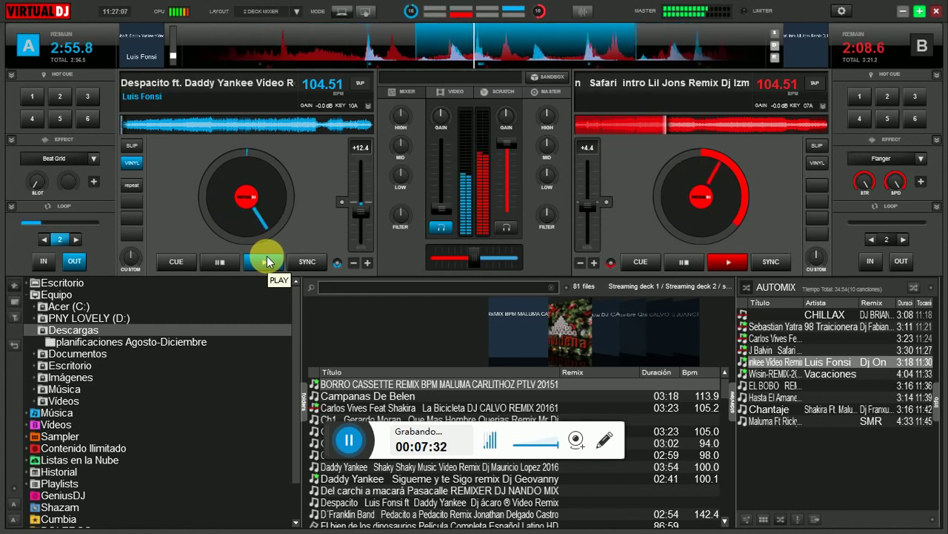
{"action": "left_click", "coordinate": [268, 261]}
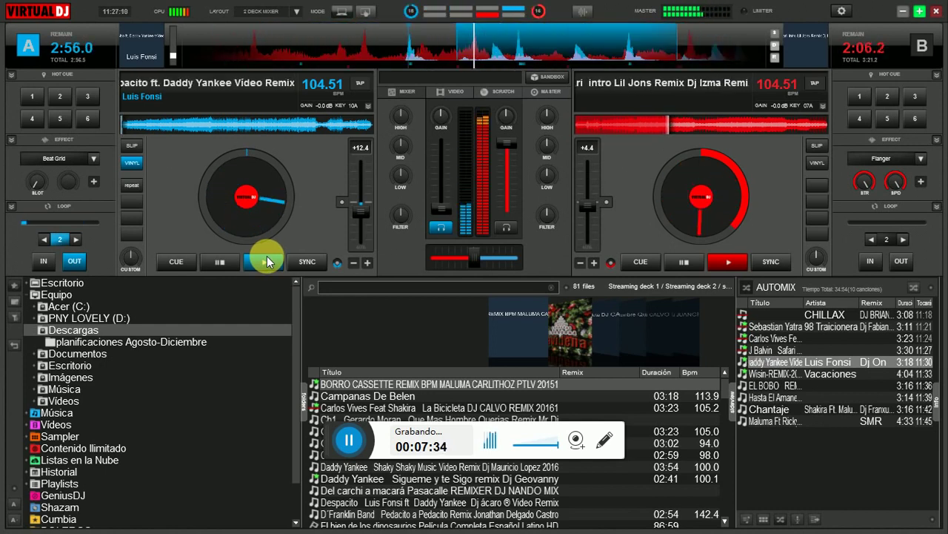
{"action": "left_click", "coordinate": [267, 260]}
{"action": "left_click", "coordinate": [268, 260]}
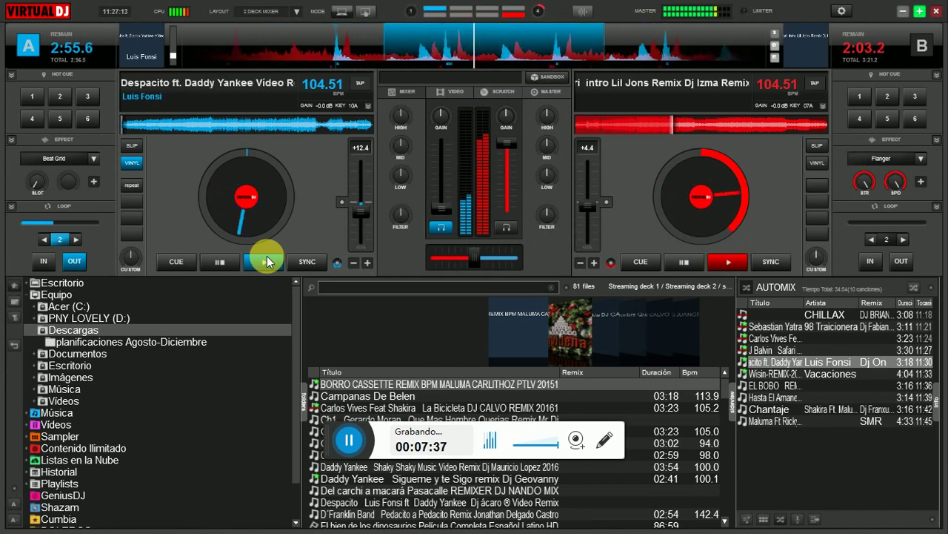
{"action": "left_click", "coordinate": [267, 261]}
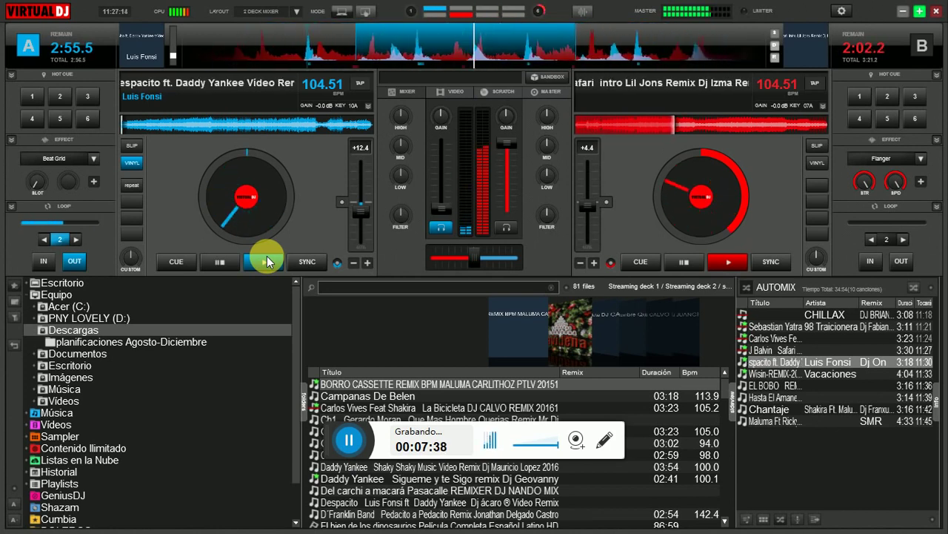
{"action": "left_click", "coordinate": [267, 261]}
{"action": "left_click", "coordinate": [267, 260]}
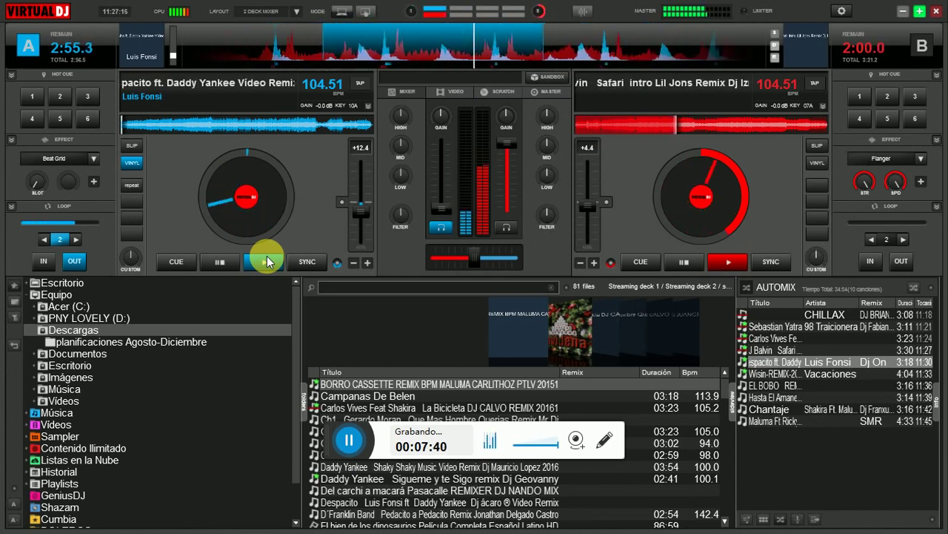
{"action": "left_click", "coordinate": [267, 261]}
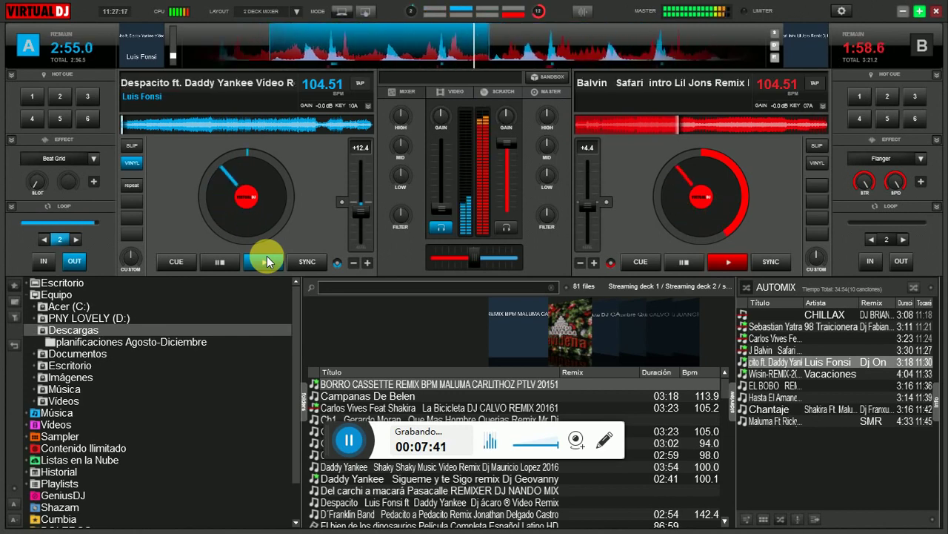
{"action": "left_click", "coordinate": [268, 261]}
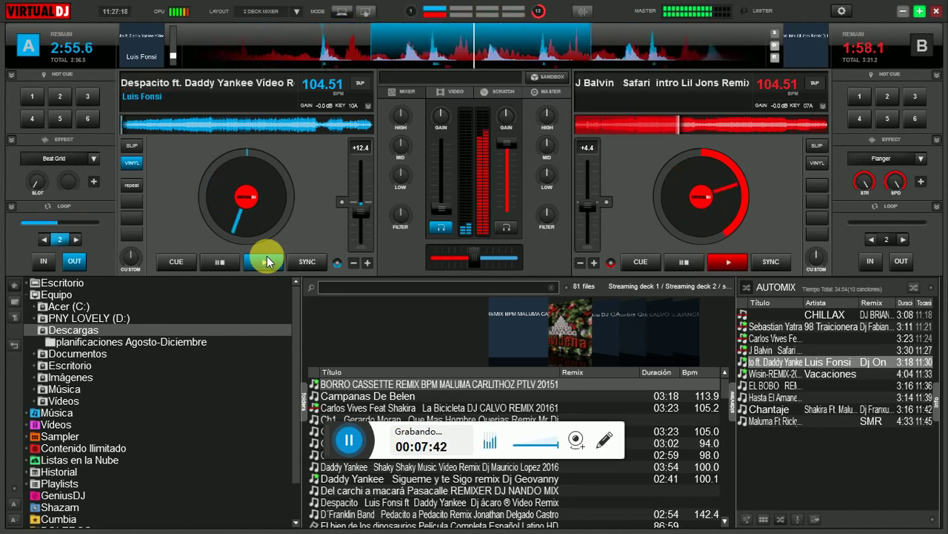
{"action": "left_click", "coordinate": [267, 260]}
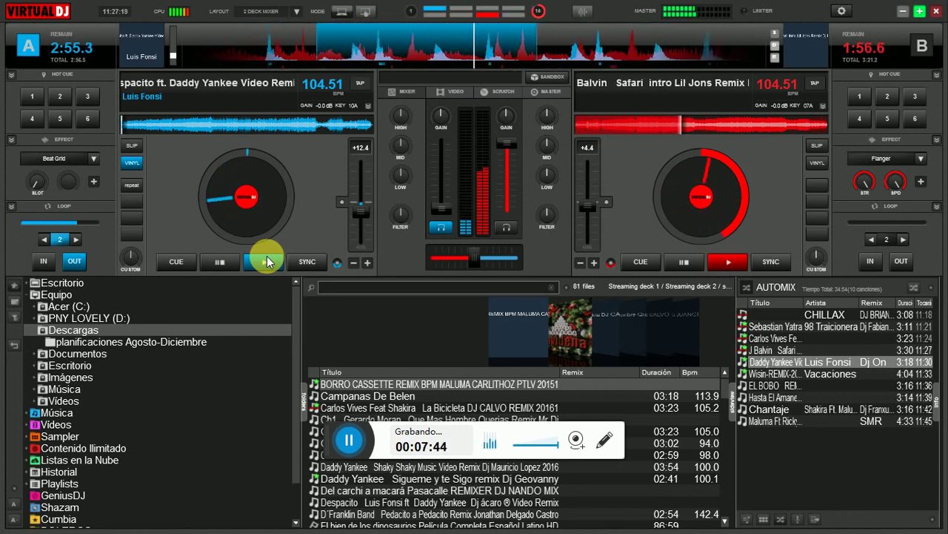
{"action": "left_click", "coordinate": [268, 261]}
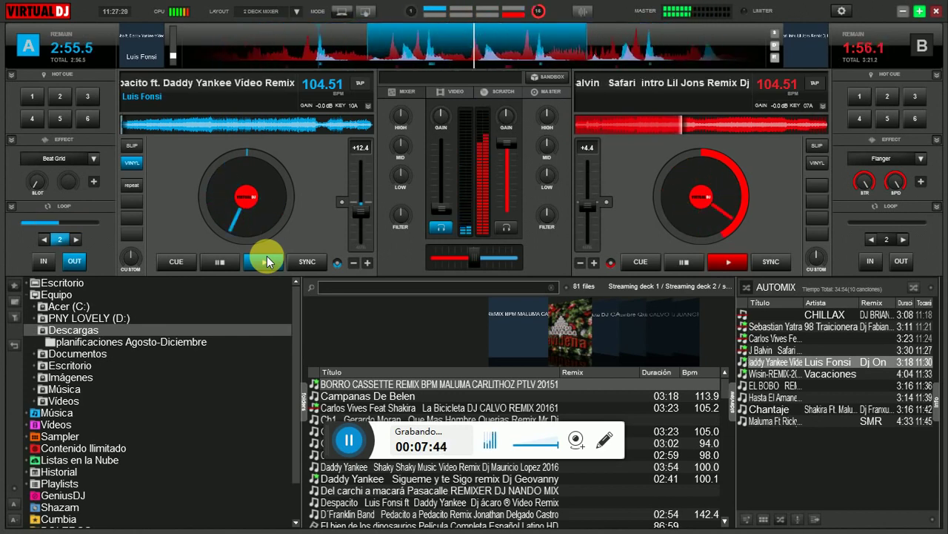
{"action": "left_click", "coordinate": [268, 261]}
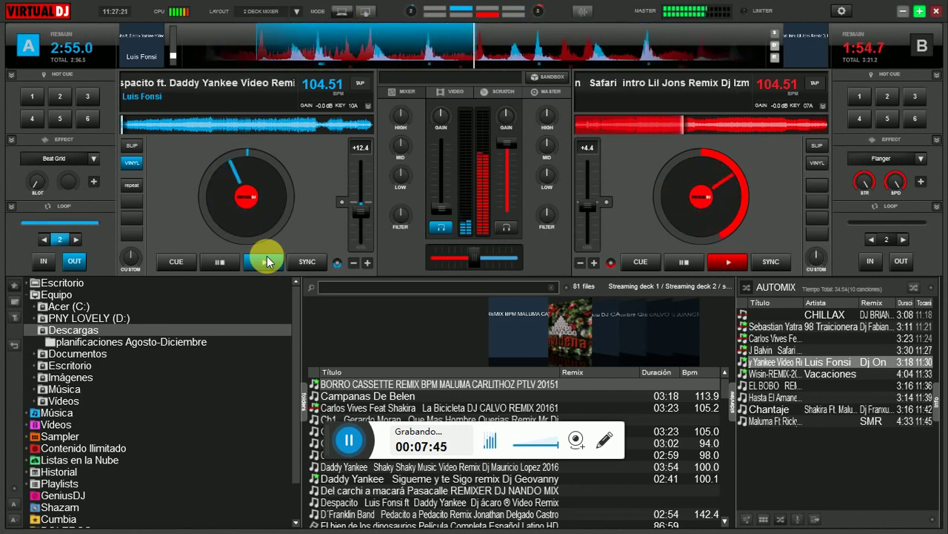
{"action": "left_click", "coordinate": [267, 261]}
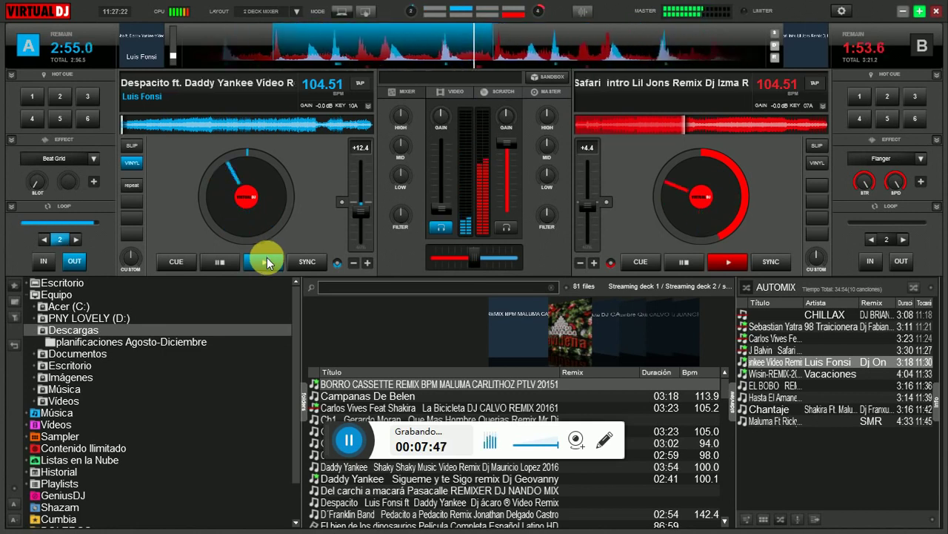
{"action": "left_click", "coordinate": [268, 261]}
{"action": "left_click", "coordinate": [278, 252]}
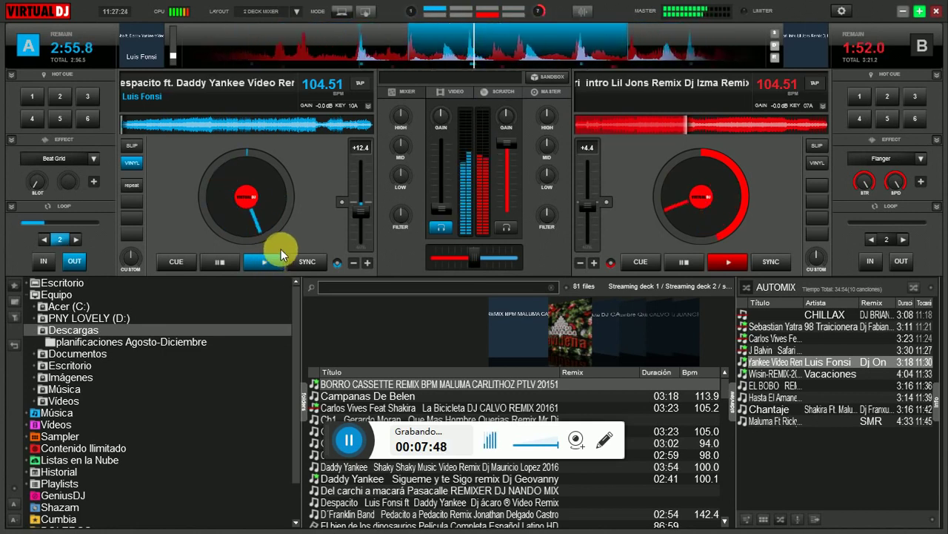
{"action": "left_click", "coordinate": [280, 251]}
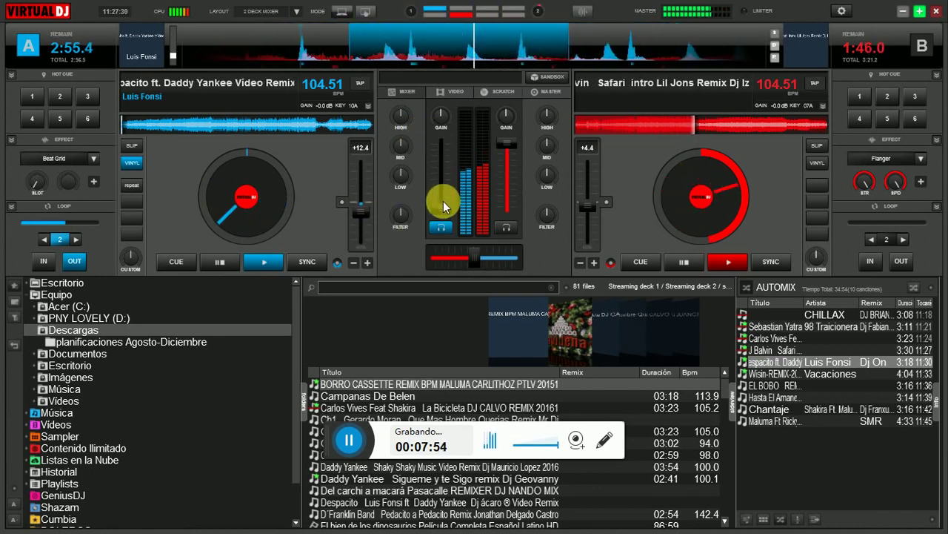
- Try fading looped Despacito in over Safari with deck A's volume fader, and pull the fader back down each time
{"action": "left_click_drag", "start_coordinate": [444, 194], "coordinate": [444, 188]}
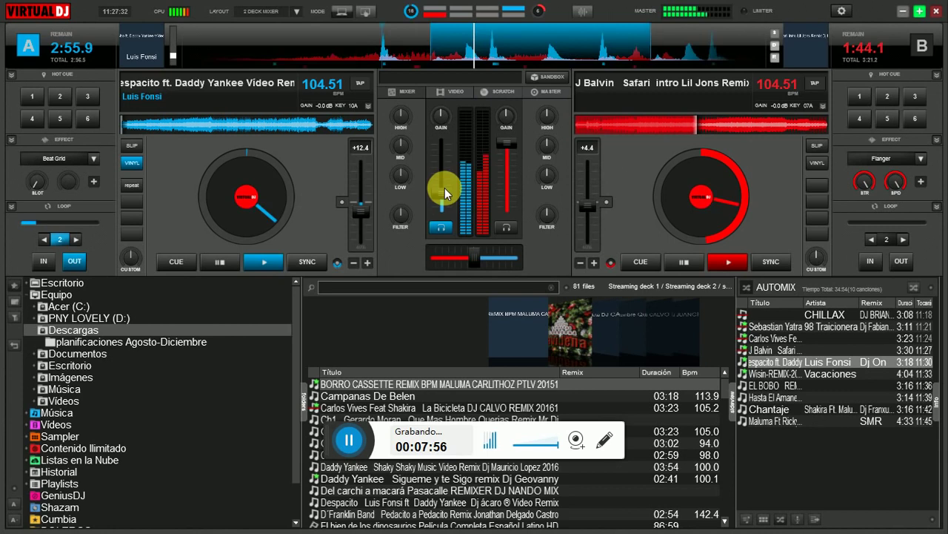
{"action": "left_click_drag", "start_coordinate": [445, 180], "coordinate": [452, 160]}
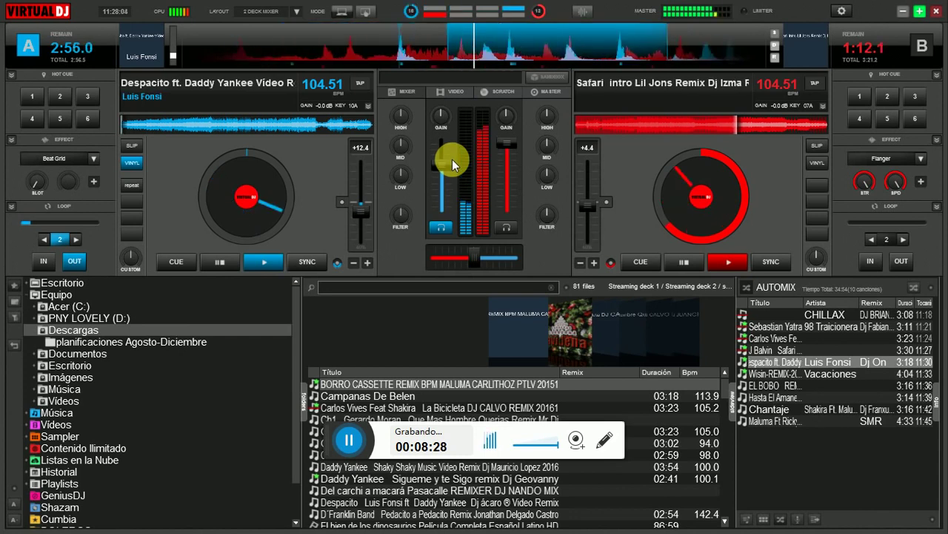
{"action": "left_click_drag", "start_coordinate": [453, 159], "coordinate": [286, 250]}
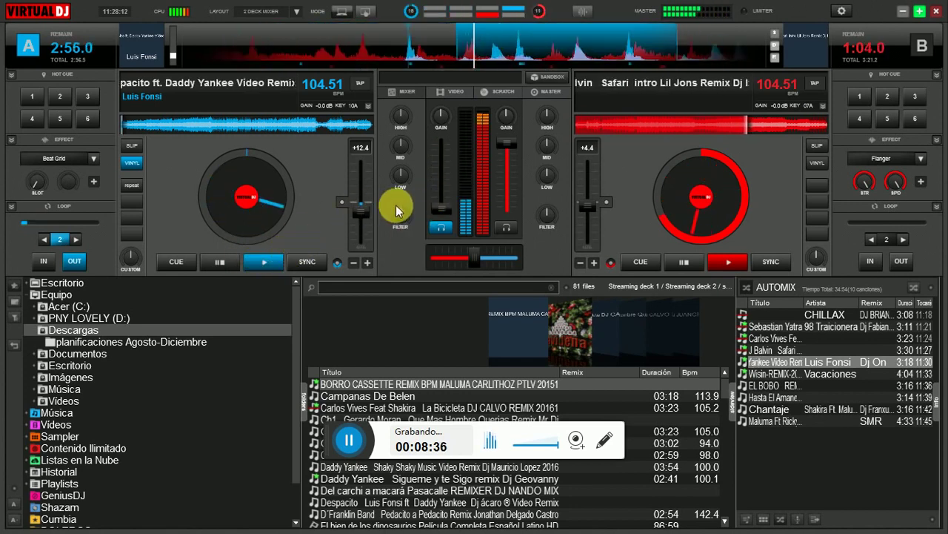
{"action": "left_click_drag", "start_coordinate": [442, 207], "coordinate": [454, 156]}
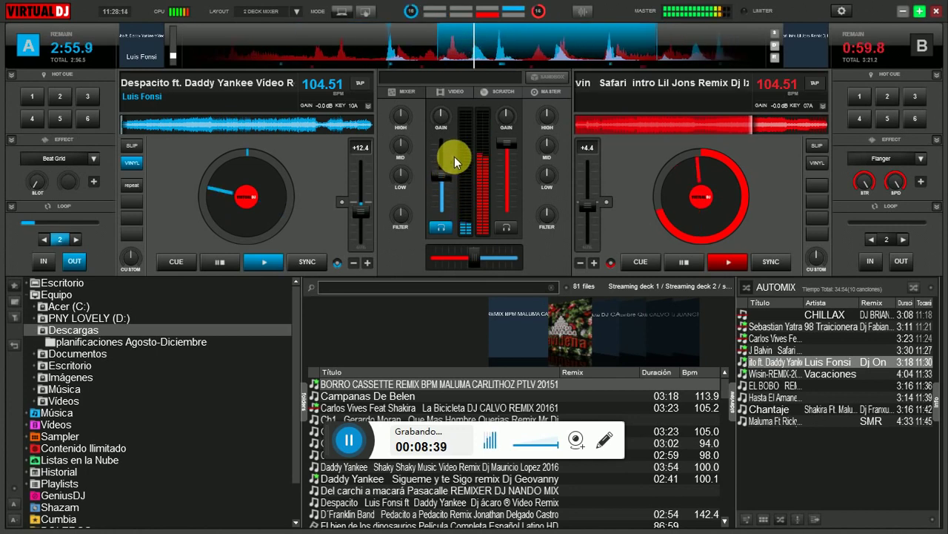
{"action": "left_click", "coordinate": [445, 205]}
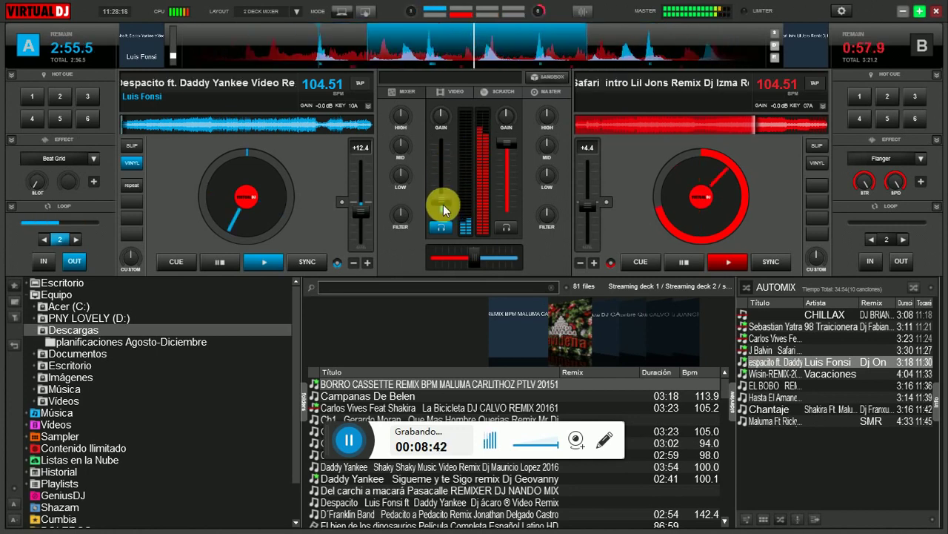
- Restart deck A's looped Despacito intro repeatedly on the beat to realign it with Safari on deck B
{"action": "left_click", "coordinate": [286, 252]}
{"action": "left_click", "coordinate": [286, 257]}
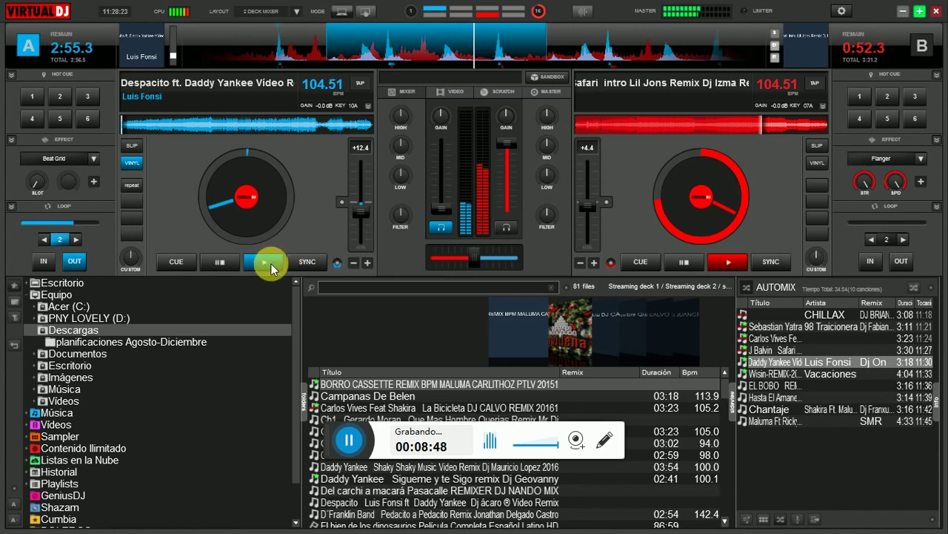
{"action": "left_click", "coordinate": [270, 264]}
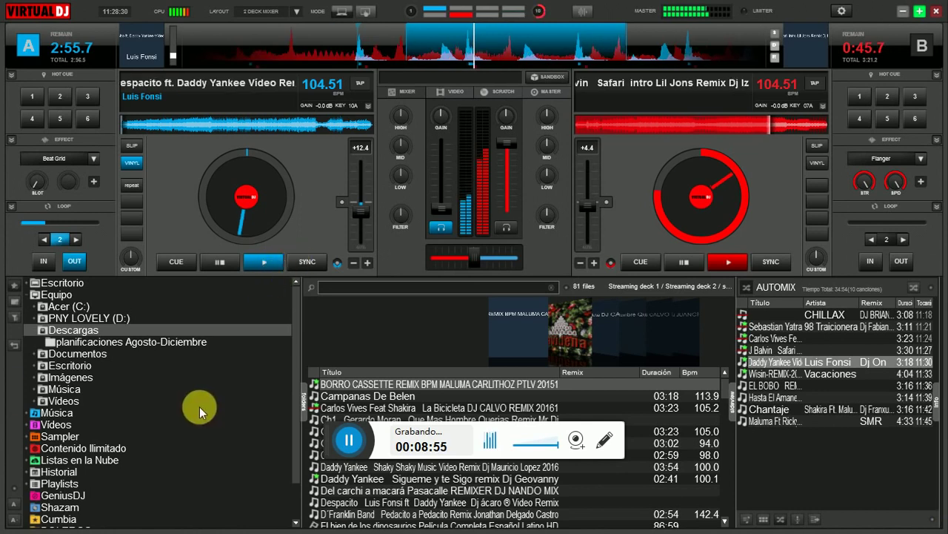
{"action": "left_click", "coordinate": [532, 76]}
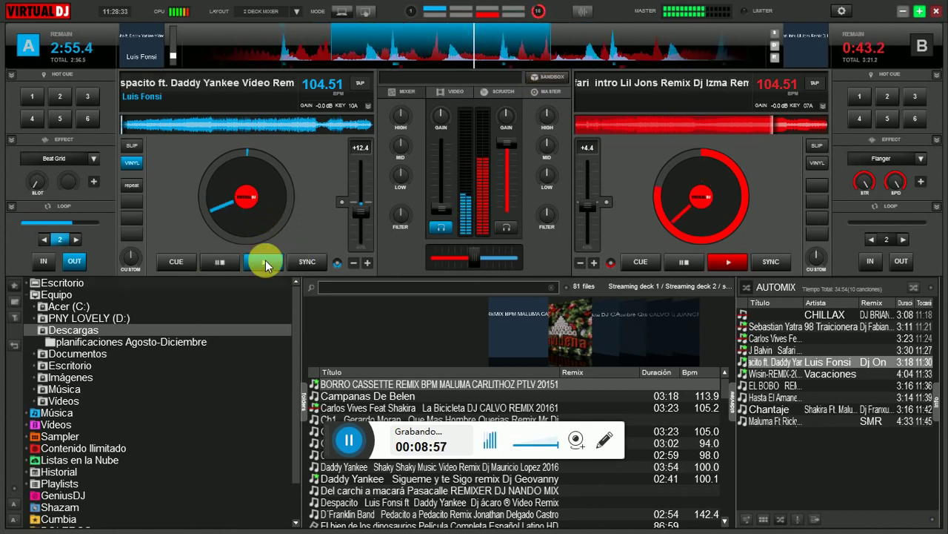
{"action": "left_click", "coordinate": [265, 260]}
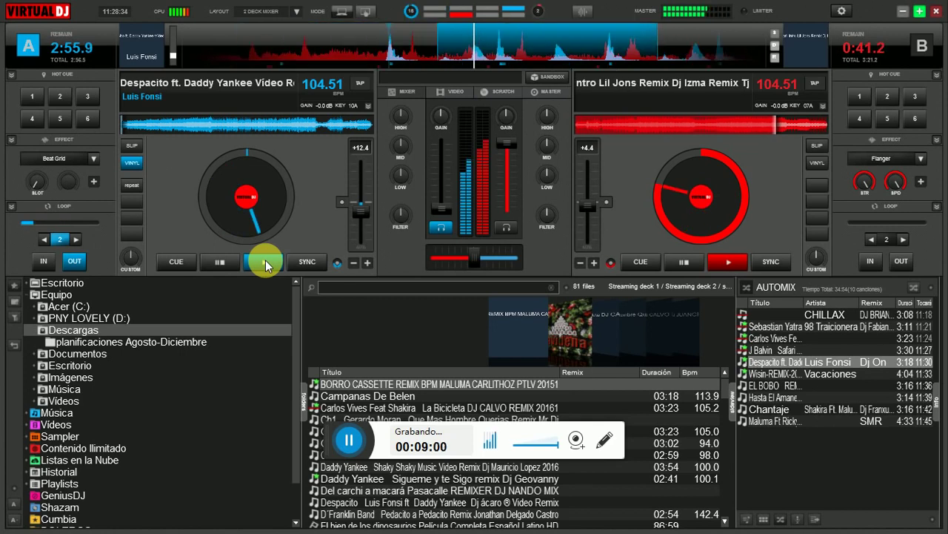
{"action": "left_click", "coordinate": [265, 260]}
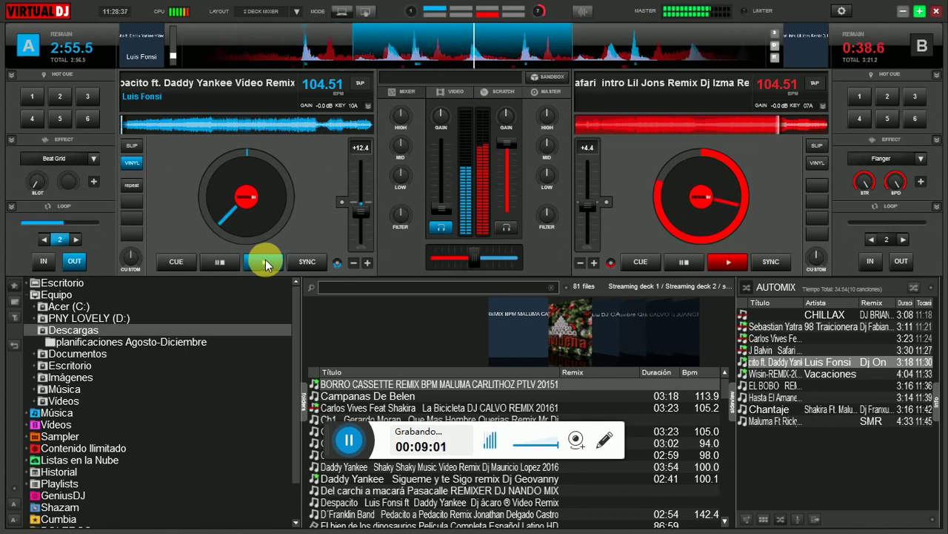
{"action": "left_click", "coordinate": [265, 260]}
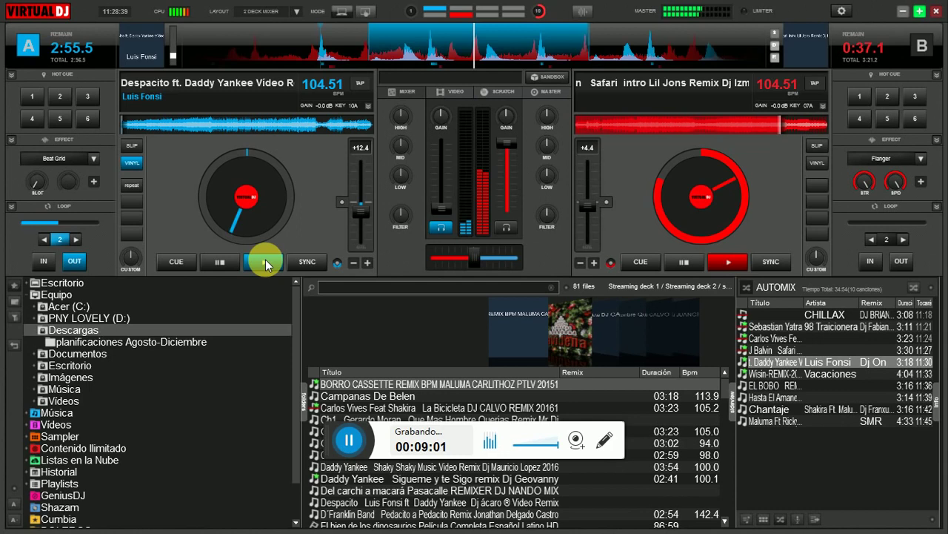
{"action": "left_click", "coordinate": [265, 260]}
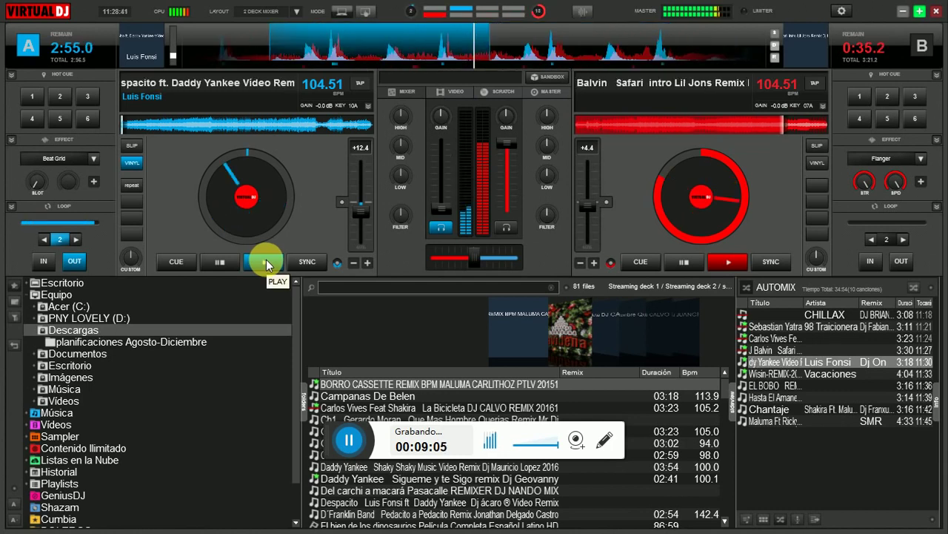
{"action": "left_click", "coordinate": [265, 260]}
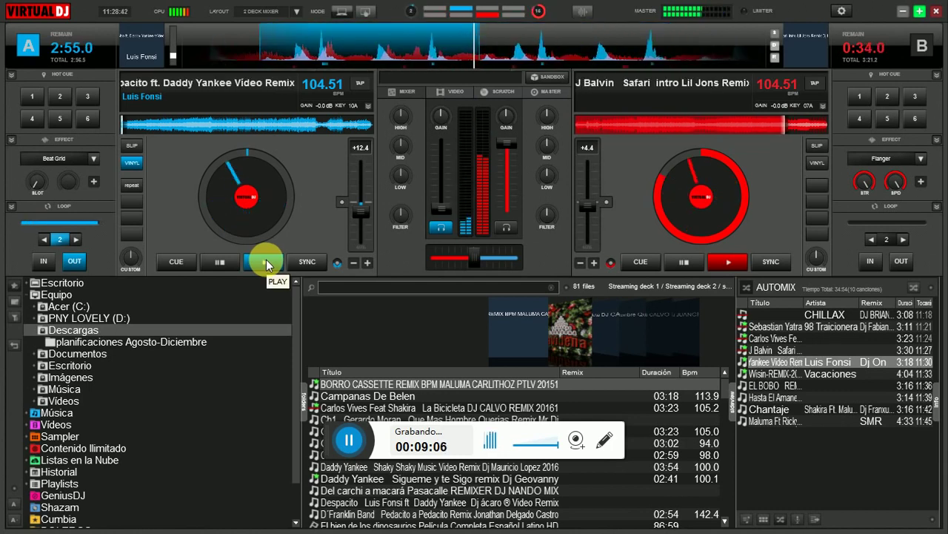
{"action": "left_click", "coordinate": [265, 260]}
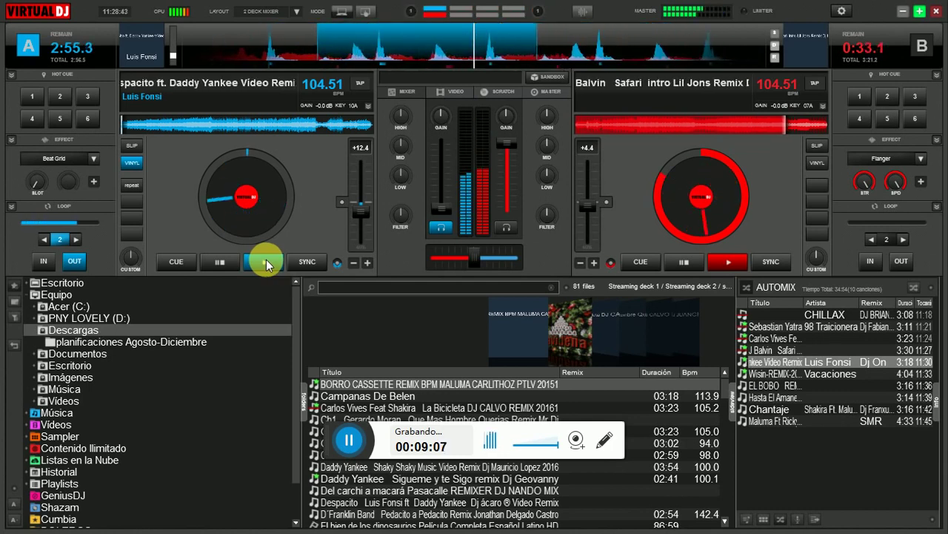
{"action": "left_click", "coordinate": [265, 260]}
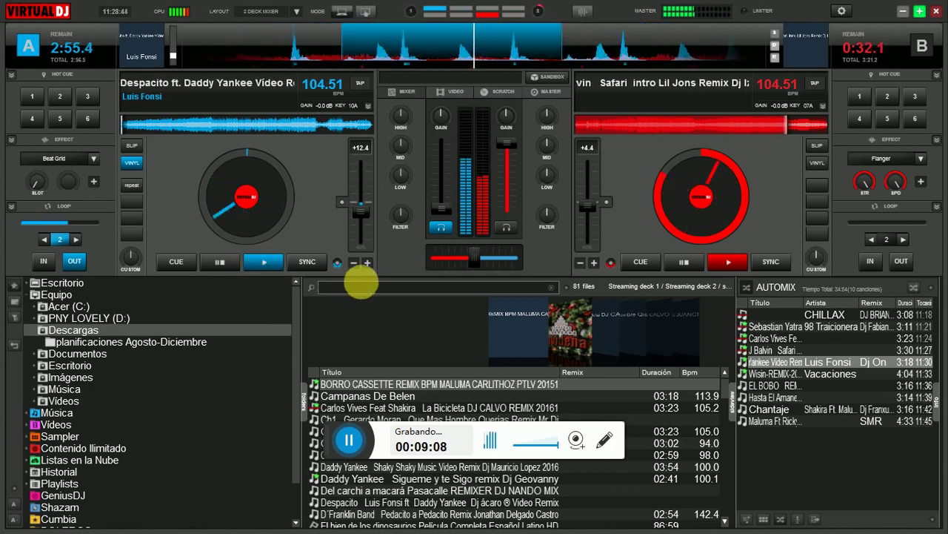
- Raise deck A's volume fully, release its loop and fade Safari on deck B out completely
{"action": "left_click_drag", "start_coordinate": [437, 193], "coordinate": [440, 158]}
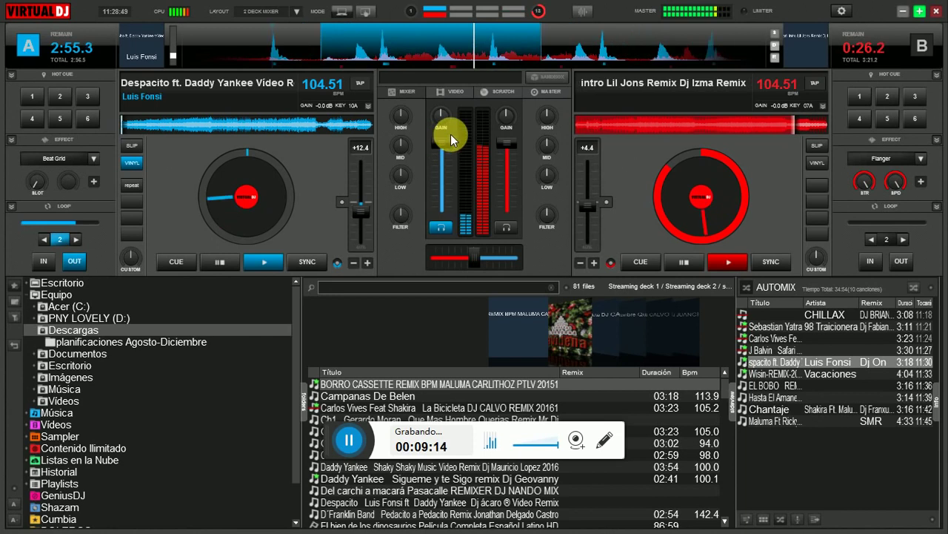
{"action": "left_click_drag", "start_coordinate": [499, 143], "coordinate": [491, 223]}
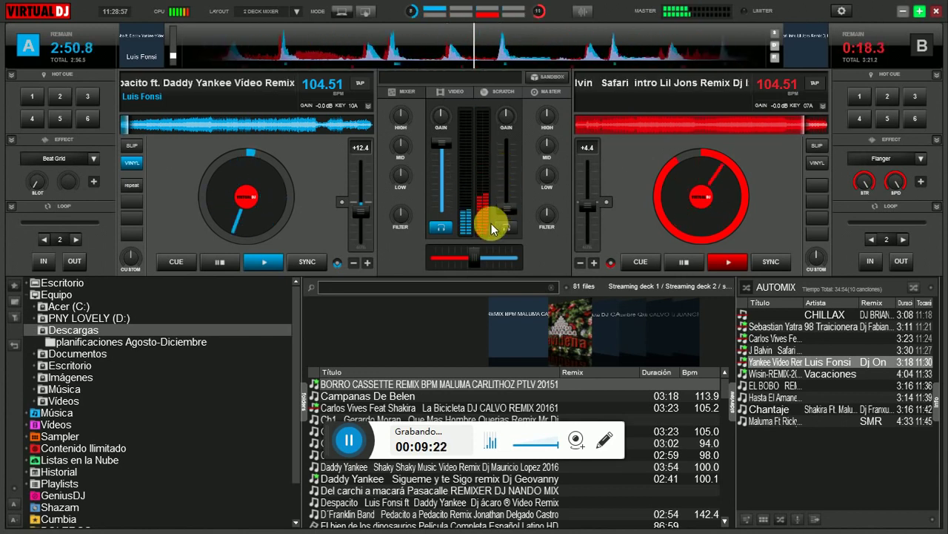
- Load Wisin's Vacaciones remix from the Automix list onto deck B, and beat-align it with Despacito in a synced 2-beat loop
{"action": "left_click_drag", "start_coordinate": [757, 373], "coordinate": [653, 207]}
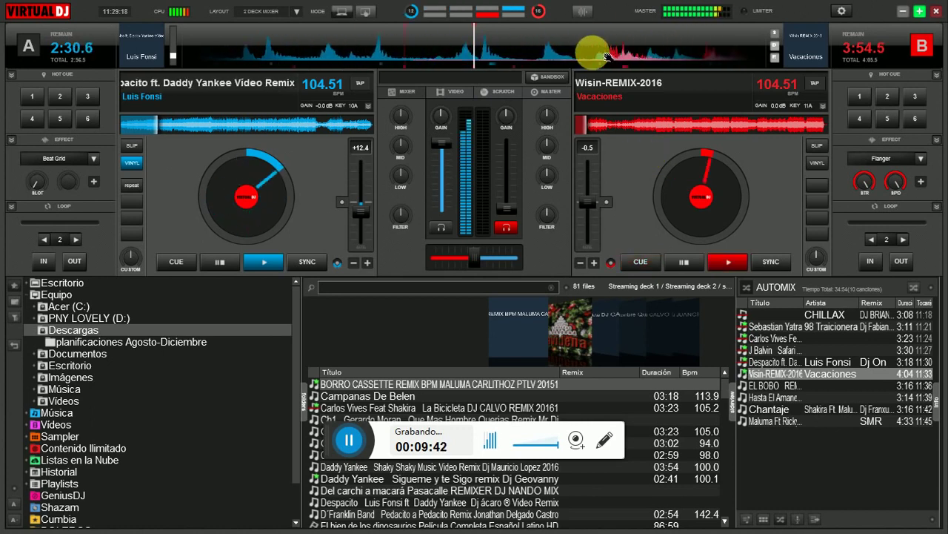
{"action": "left_click_drag", "start_coordinate": [547, 58], "coordinate": [519, 56]}
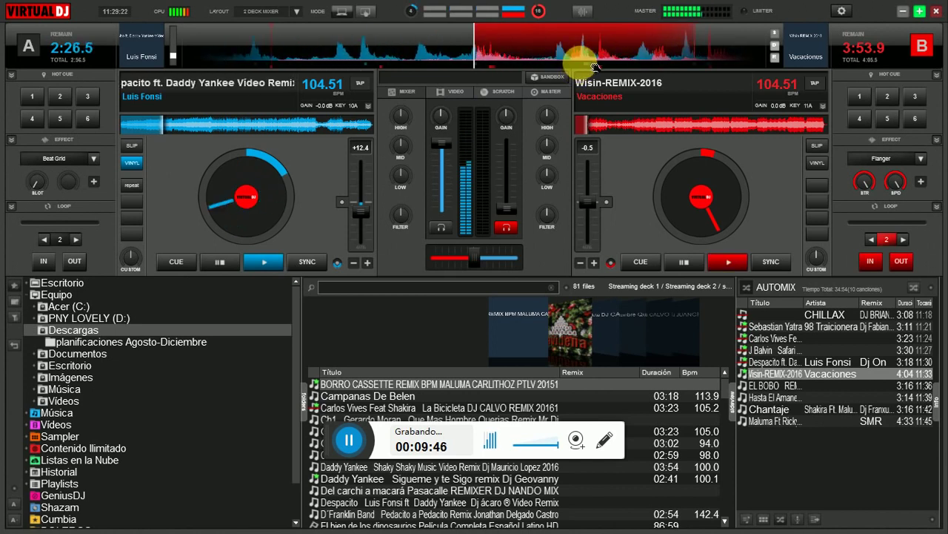
{"action": "left_click", "coordinate": [734, 256]}
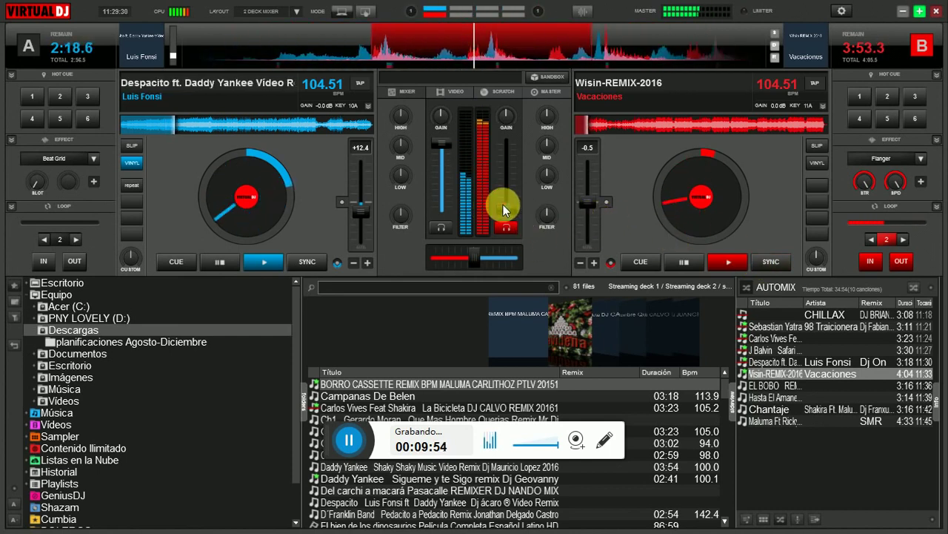
{"action": "left_click_drag", "start_coordinate": [507, 186], "coordinate": [481, 229]}
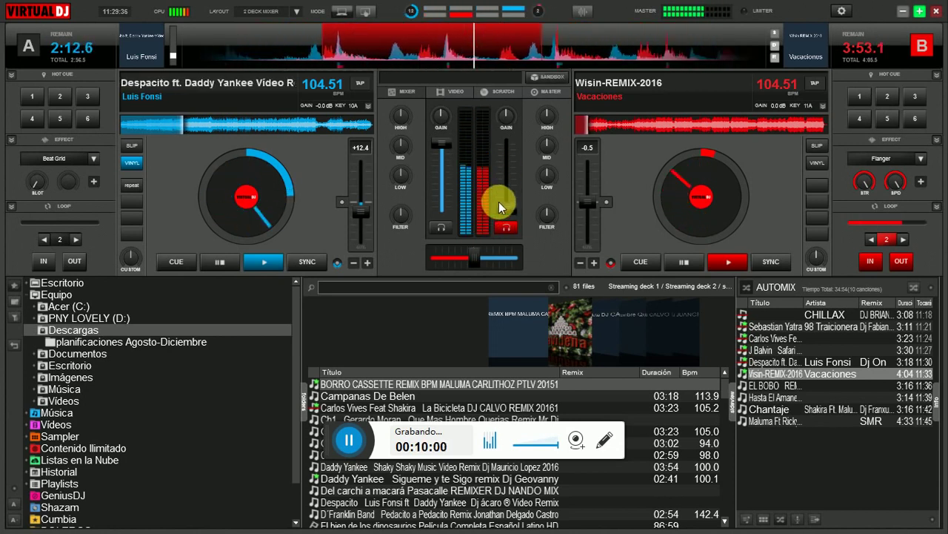
{"action": "mouse_move", "coordinate": [511, 118]}
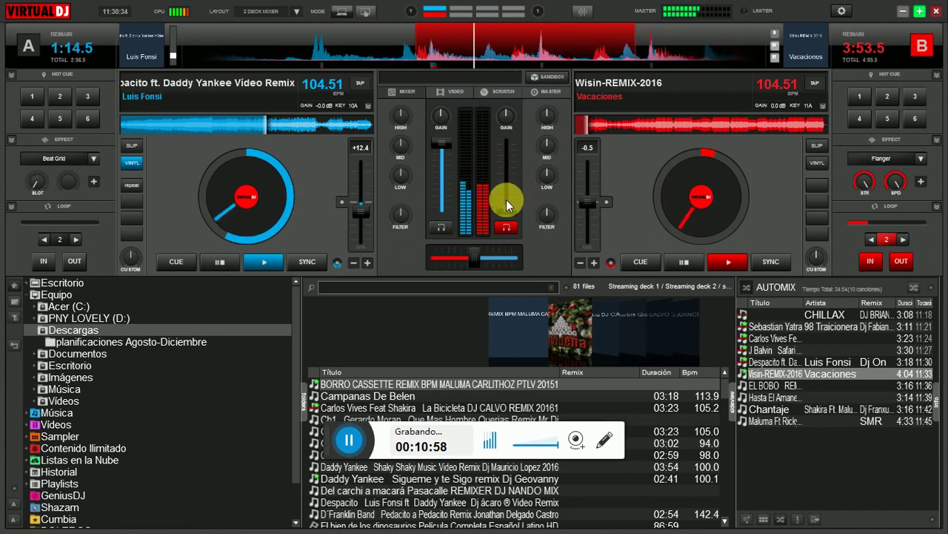
- Raise deck B's volume fully for Vacaciones, release its loop and fade Despacito on deck A out completely
{"action": "left_click_drag", "start_coordinate": [506, 196], "coordinate": [506, 131]}
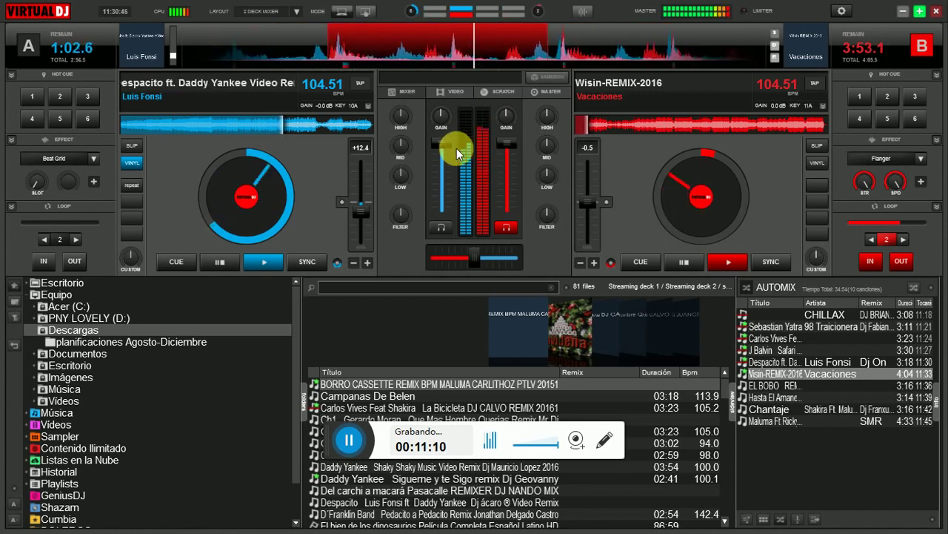
{"action": "left_click_drag", "start_coordinate": [447, 147], "coordinate": [436, 196]}
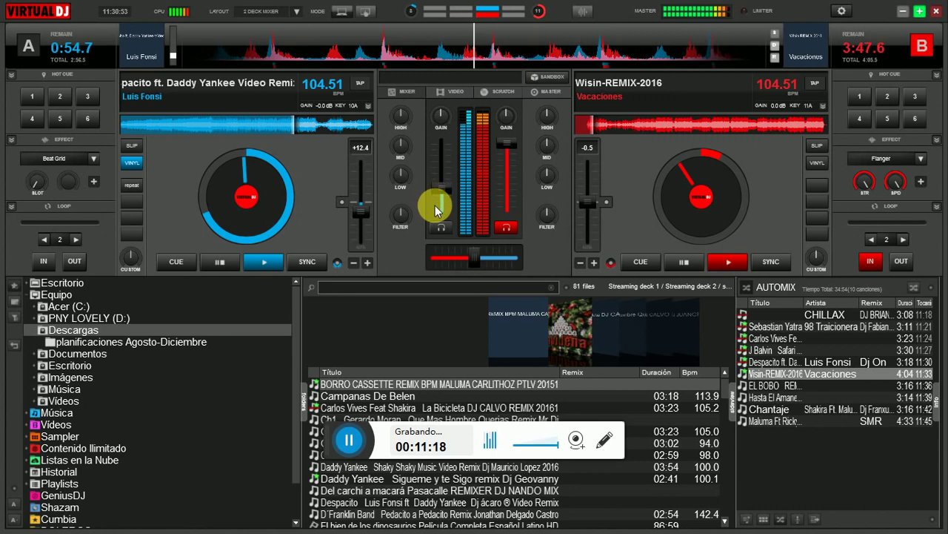
{"action": "left_click_drag", "start_coordinate": [436, 210], "coordinate": [432, 232]}
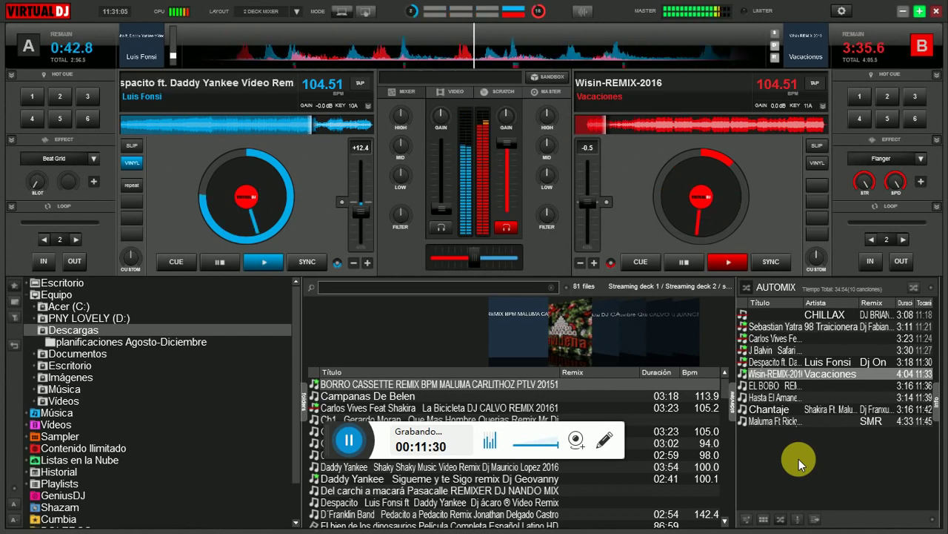
- Load the El Bobo remix from the Automix list onto deck A in a synced 2-beat loop, and crossfade from Vacaciones to it
{"action": "left_click", "coordinate": [785, 386]}
{"action": "left_click_drag", "start_coordinate": [629, 343], "coordinate": [271, 210]}
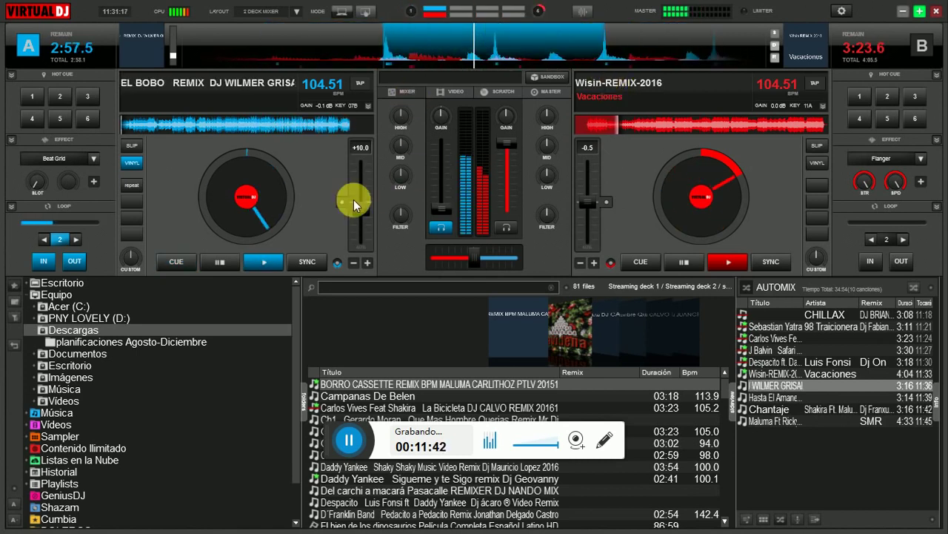
{"action": "left_click", "coordinate": [307, 261]}
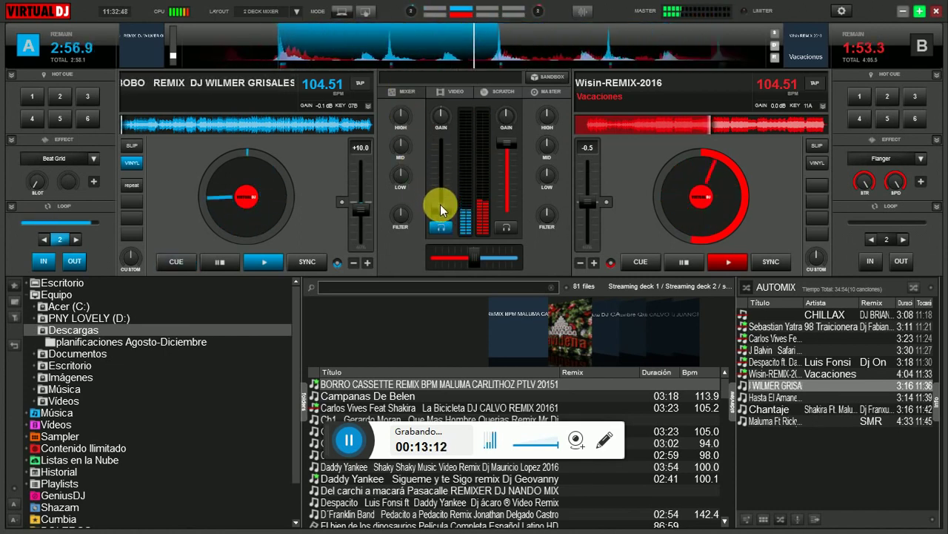
{"action": "left_click_drag", "start_coordinate": [440, 204], "coordinate": [448, 135]}
{"action": "left_click_drag", "start_coordinate": [504, 147], "coordinate": [502, 192]}
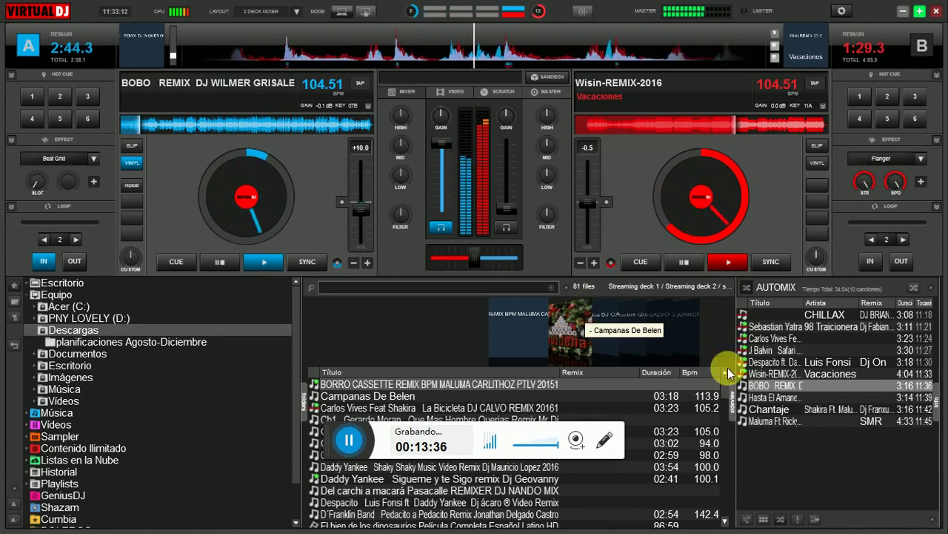
- Load Hasta El Amanecer from the Automix list onto deck B, set a 2-beat loop and restart it on the beat to align with El Bobo
{"action": "left_click_drag", "start_coordinate": [825, 401], "coordinate": [669, 170]}
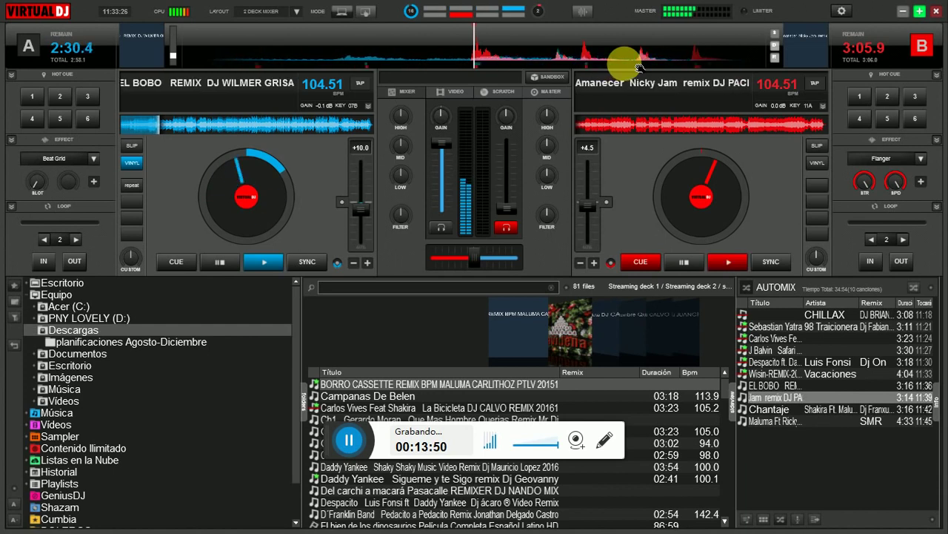
{"action": "key", "text": "space"}
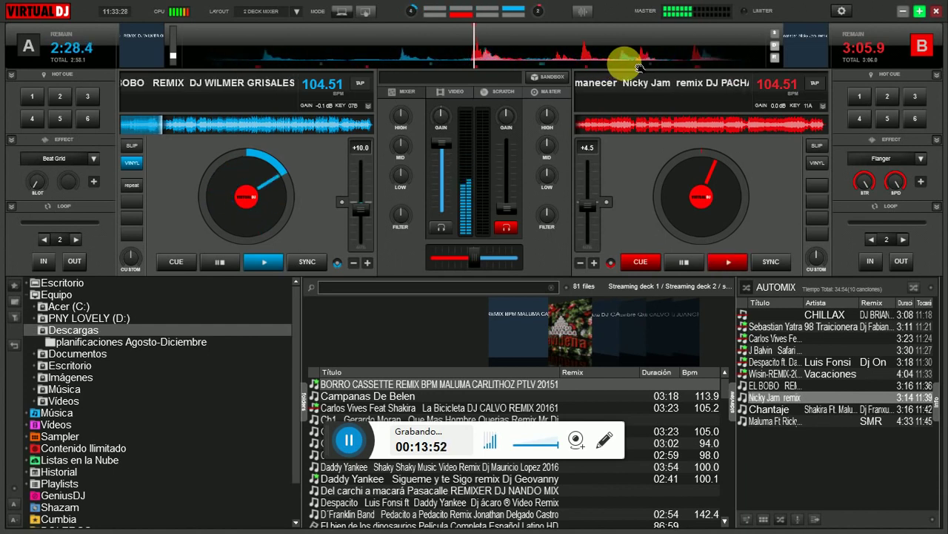
{"action": "key", "text": "l"}
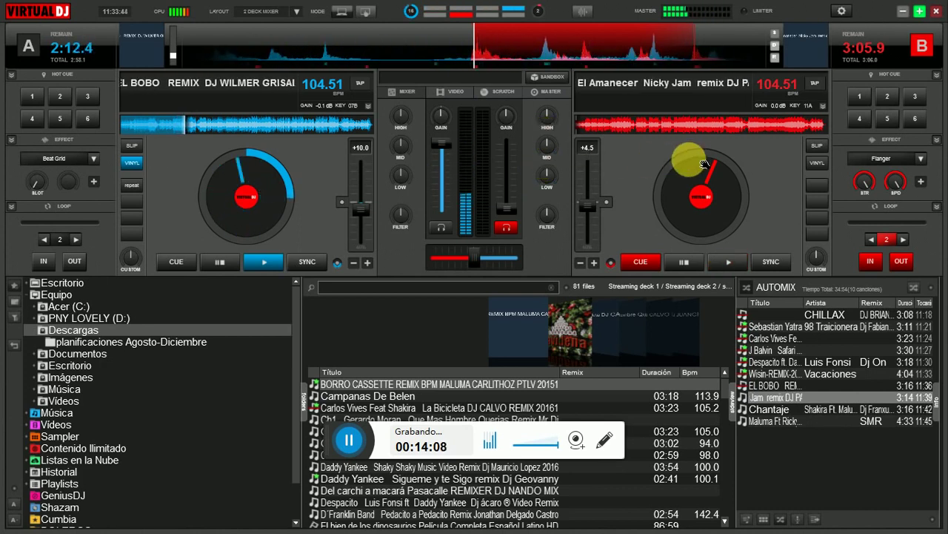
{"action": "left_click", "coordinate": [723, 260]}
{"action": "left_click", "coordinate": [745, 259]}
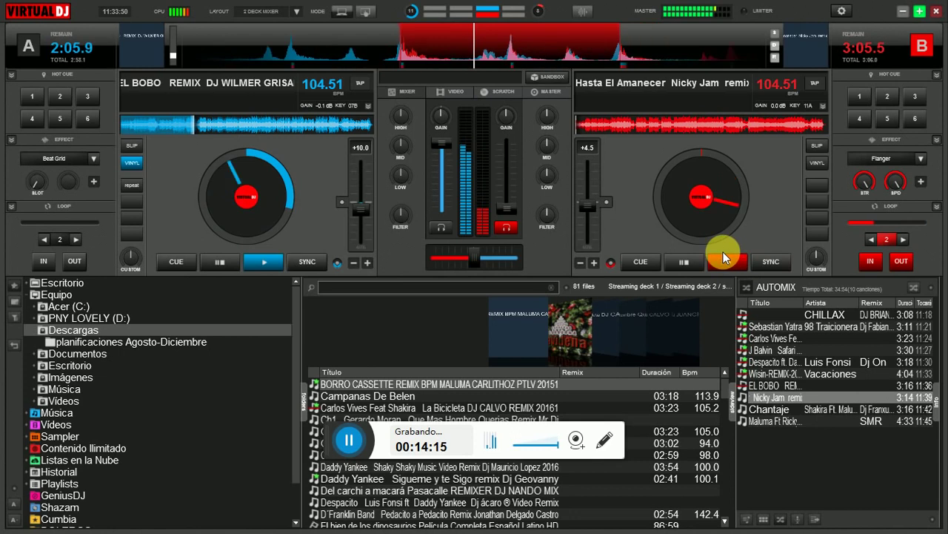
{"action": "left_click", "coordinate": [723, 251]}
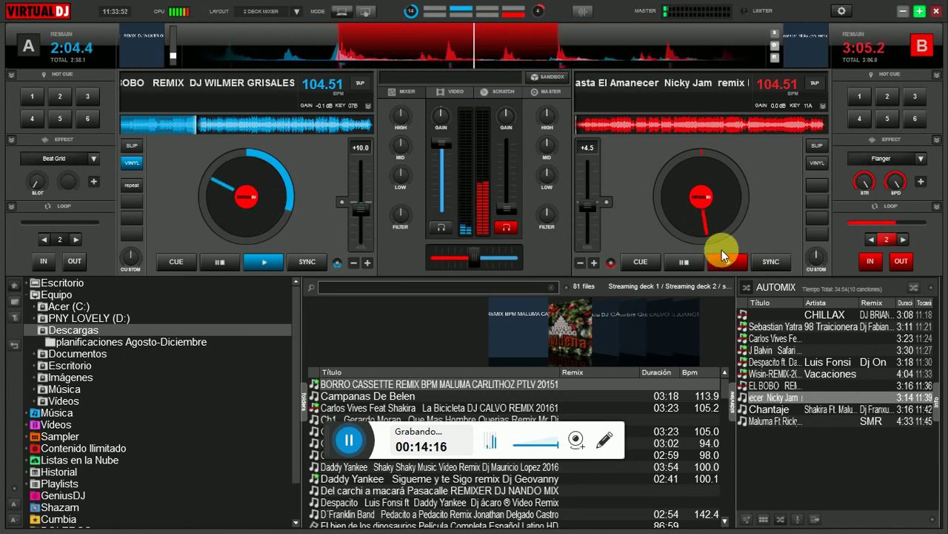
{"action": "left_click", "coordinate": [723, 252]}
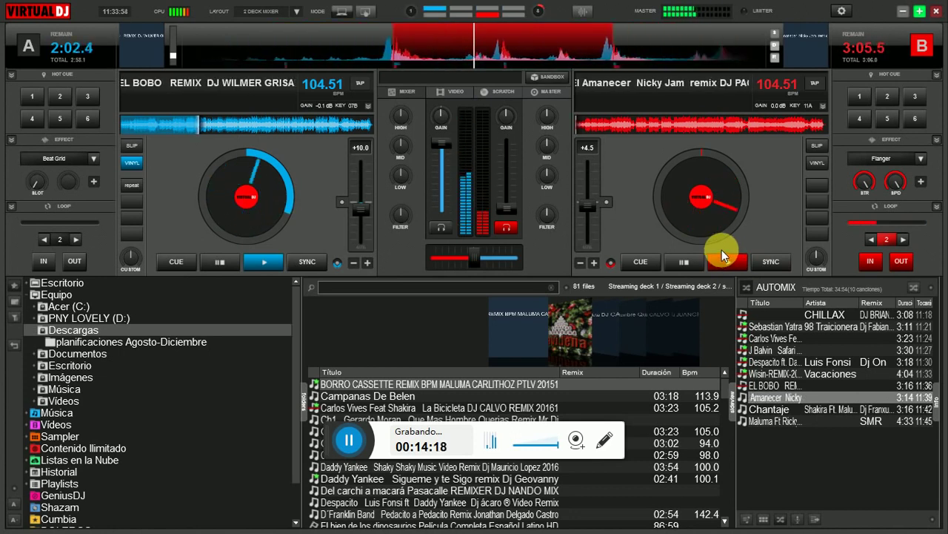
{"action": "left_click", "coordinate": [722, 250]}
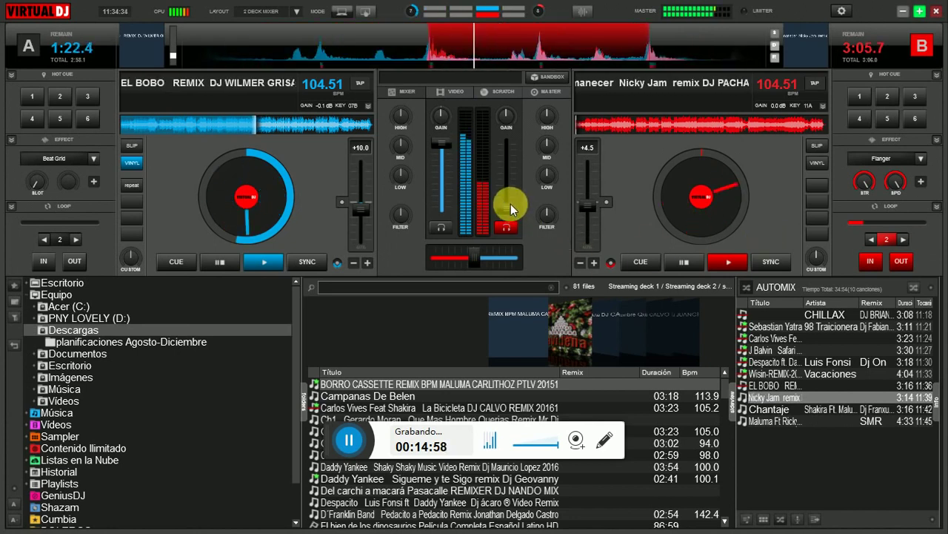
- Raise deck B's volume fully for Hasta El Amanecer, release its loop and fade El Bobo on deck A out completely
{"action": "mouse_move", "coordinate": [505, 204]}
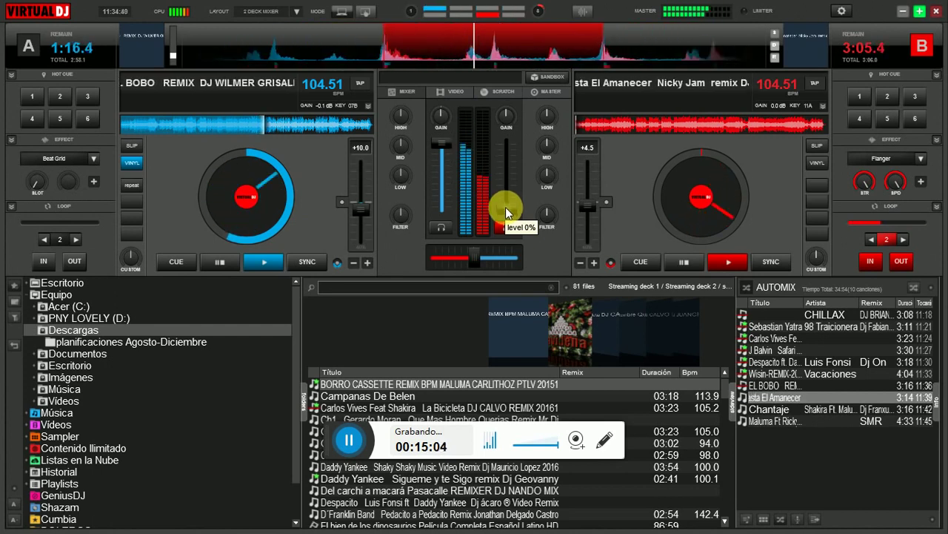
{"action": "left_click_drag", "start_coordinate": [506, 208], "coordinate": [513, 154]}
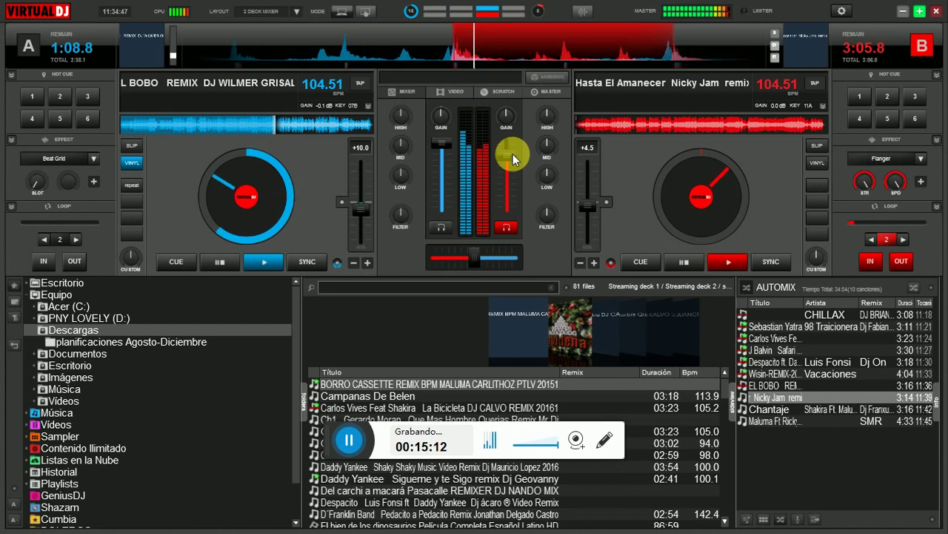
{"action": "left_click_drag", "start_coordinate": [513, 153], "coordinate": [512, 138]}
{"action": "left_click_drag", "start_coordinate": [443, 144], "coordinate": [443, 231]}
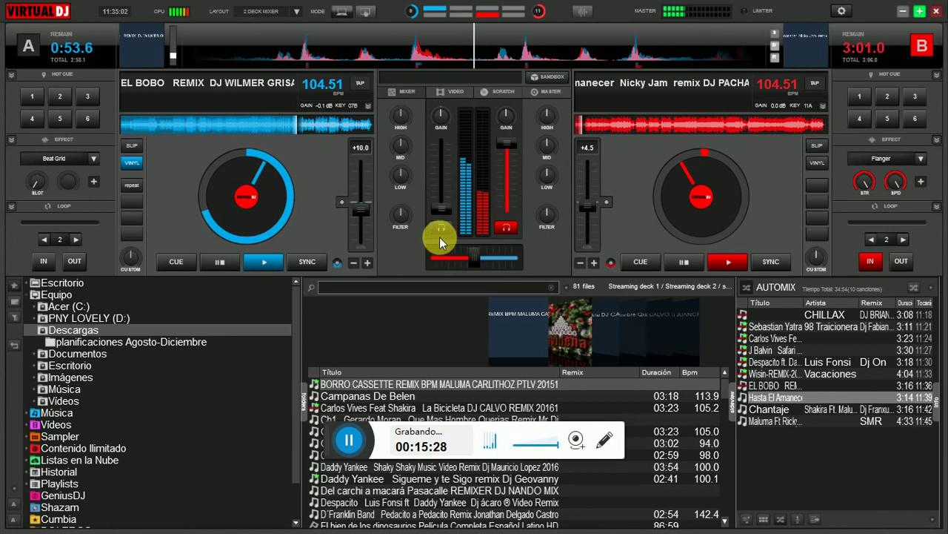
- Load Chantaje from the Automix list onto deck A, cue its first beat in a 2-beat loop and start it in time with Hasta El Amanecer
{"action": "left_click", "coordinate": [815, 412]}
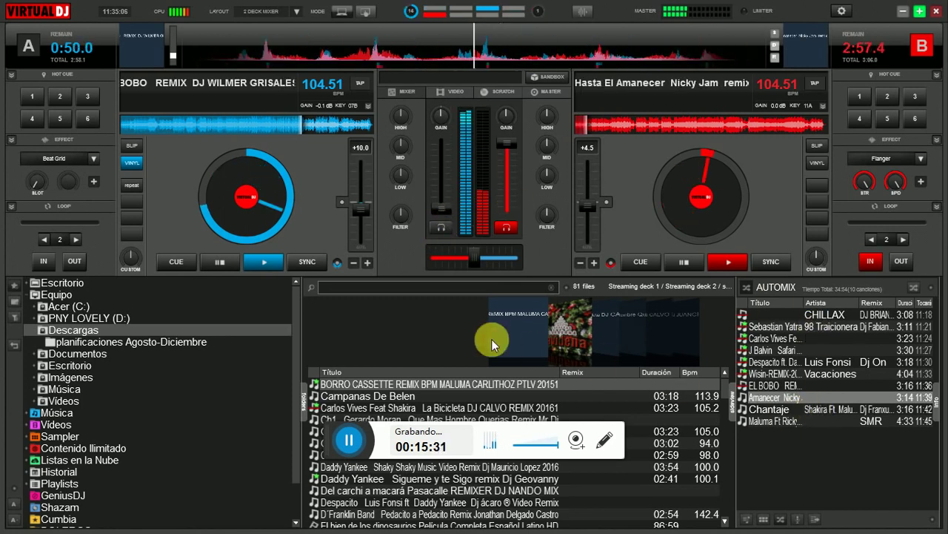
{"action": "left_click_drag", "start_coordinate": [232, 188], "coordinate": [271, 203]}
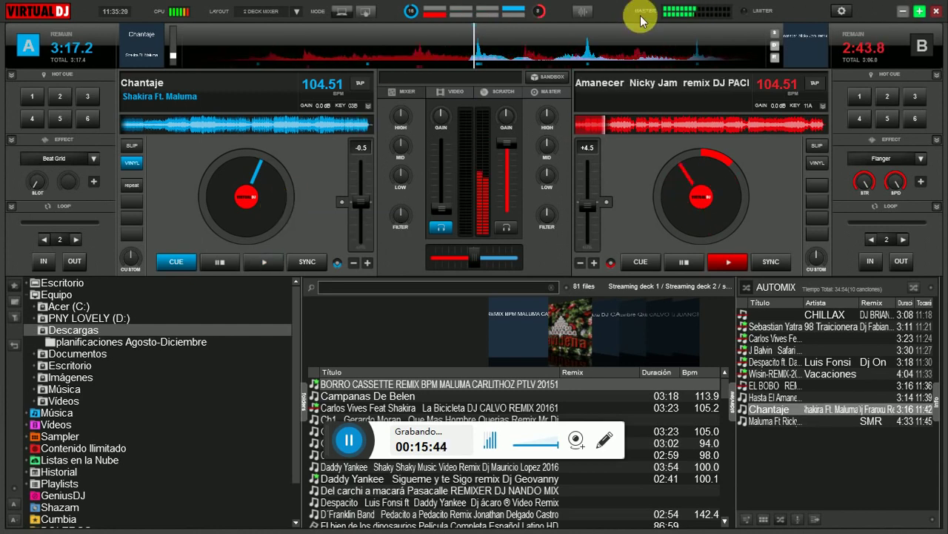
{"action": "mouse_move", "coordinate": [636, 49]}
{"action": "left_mouse_down"}
{"action": "mouse_move", "coordinate": [522, 50]}
{"action": "mouse_move", "coordinate": [566, 56]}
{"action": "left_mouse_up"}
{"action": "key", "text": "l"}
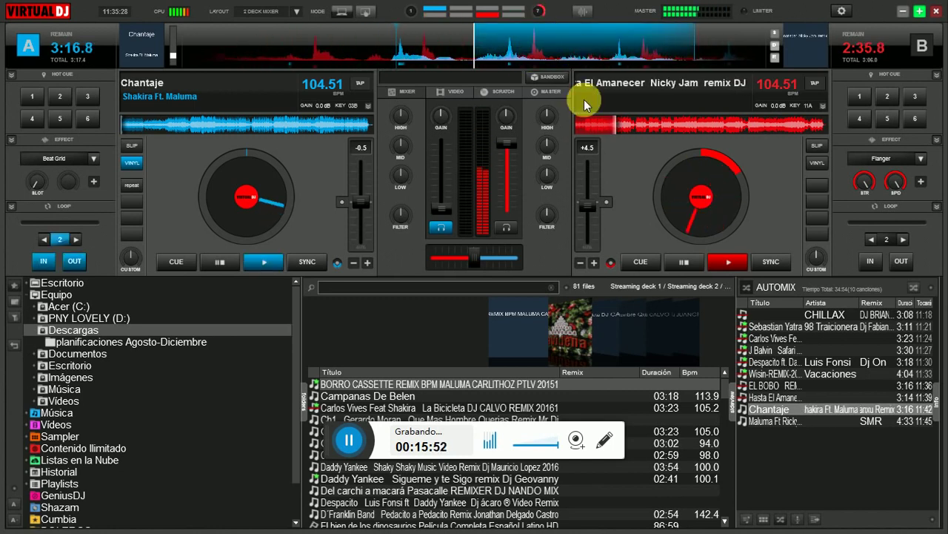
{"action": "left_click", "coordinate": [259, 265]}
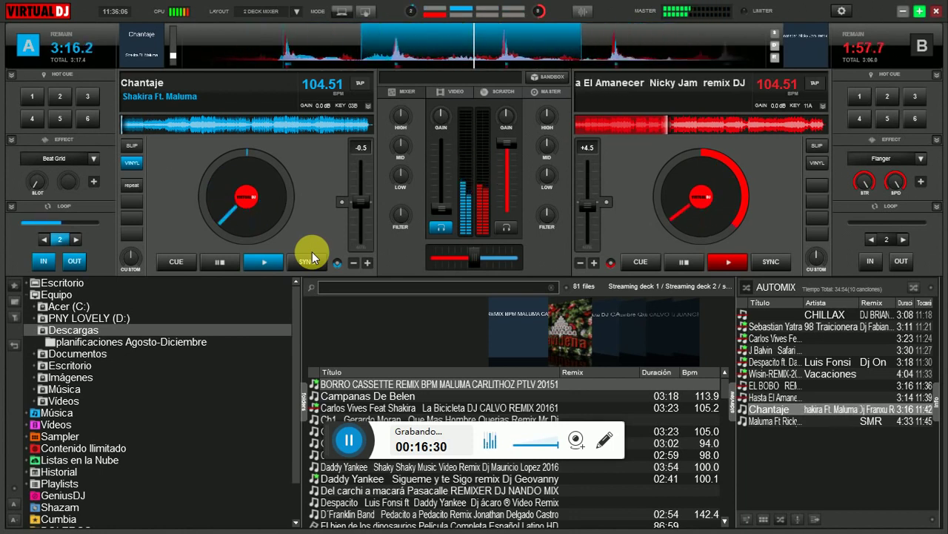
- Raise deck A's volume fully for Chantaje, fade Hasta El Amanecer on deck B out completely and release deck A's loop
{"action": "mouse_move", "coordinate": [363, 211]}
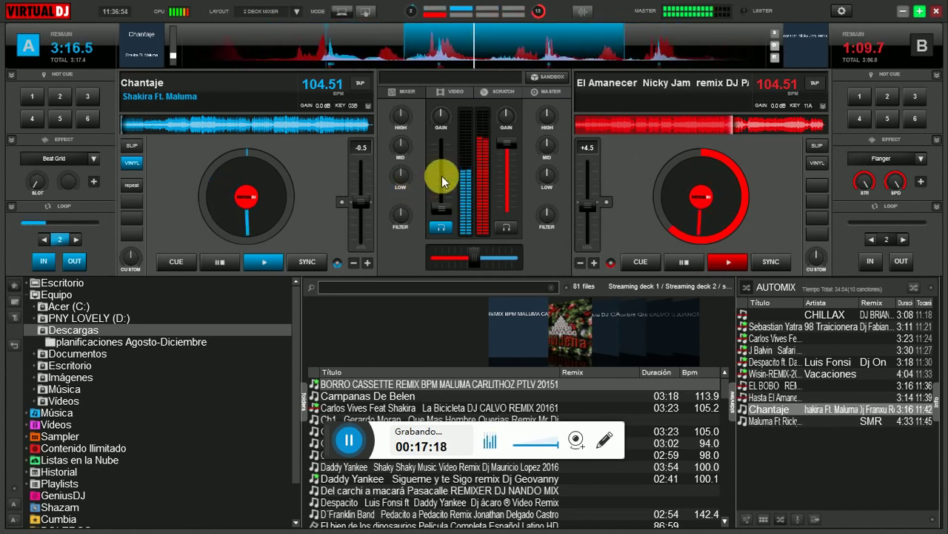
{"action": "mouse_move", "coordinate": [447, 176]}
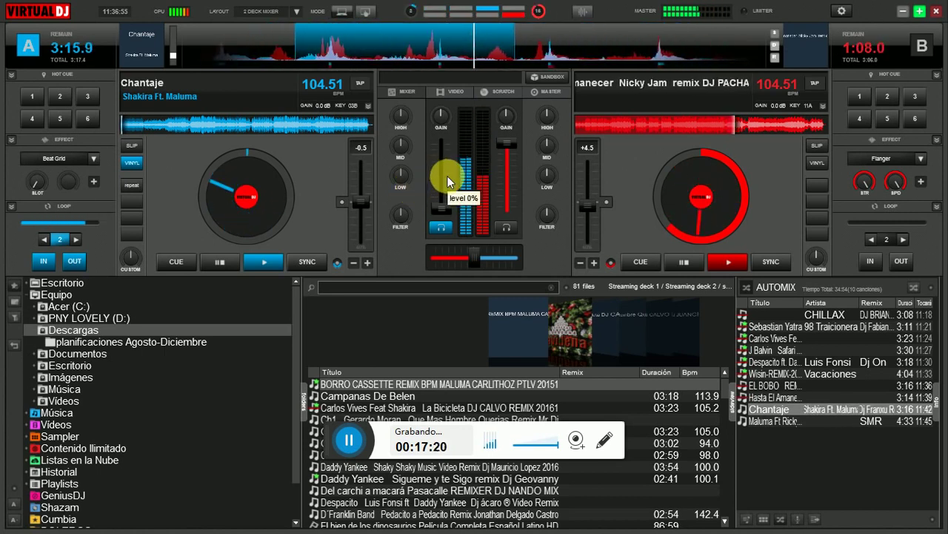
{"action": "left_click_drag", "start_coordinate": [447, 191], "coordinate": [506, 149]}
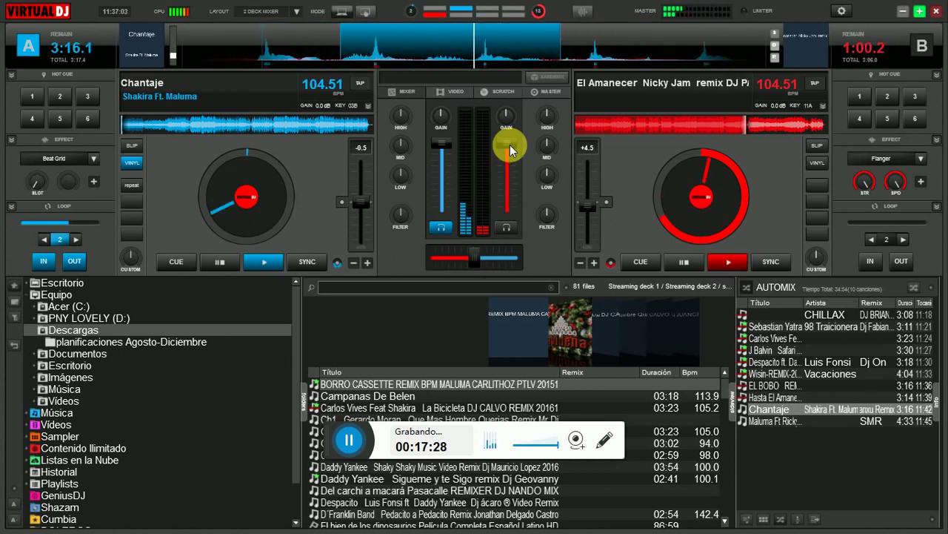
{"action": "left_click_drag", "start_coordinate": [508, 150], "coordinate": [506, 158]}
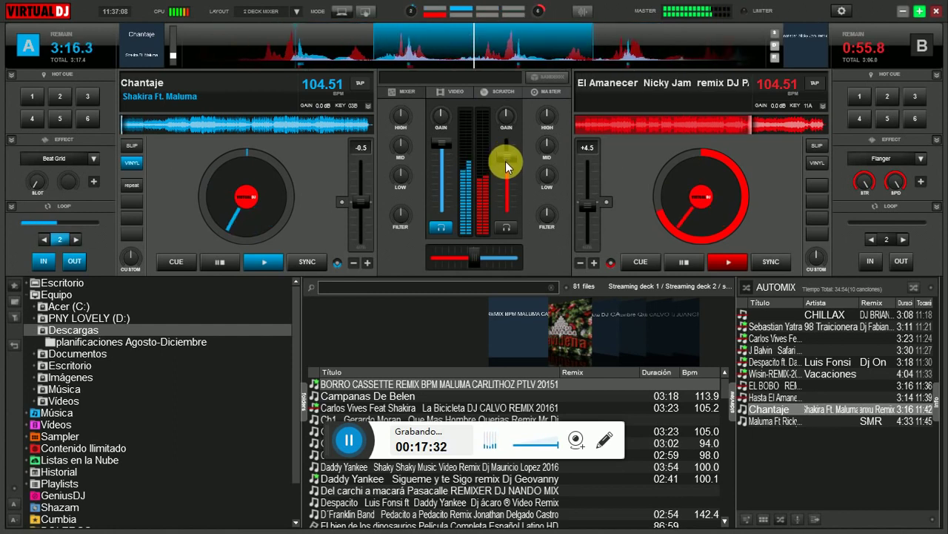
{"action": "left_click_drag", "start_coordinate": [505, 164], "coordinate": [502, 214]}
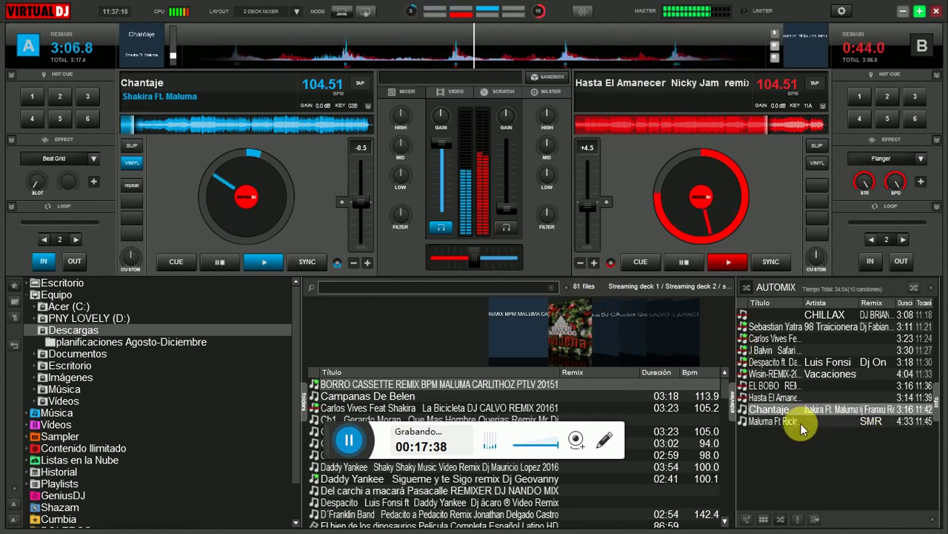
- Load the Vente Pa Ca remix from the Automix list onto deck B, and beat-align it with Chantaje in a 2-beat loop
{"action": "left_click_drag", "start_coordinate": [801, 424], "coordinate": [681, 216]}
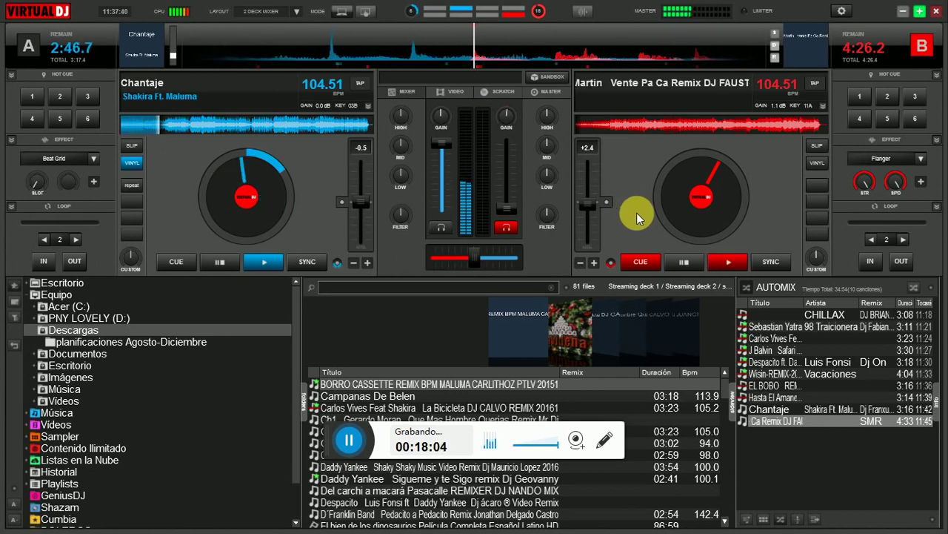
{"action": "left_click_drag", "start_coordinate": [645, 58], "coordinate": [589, 59]}
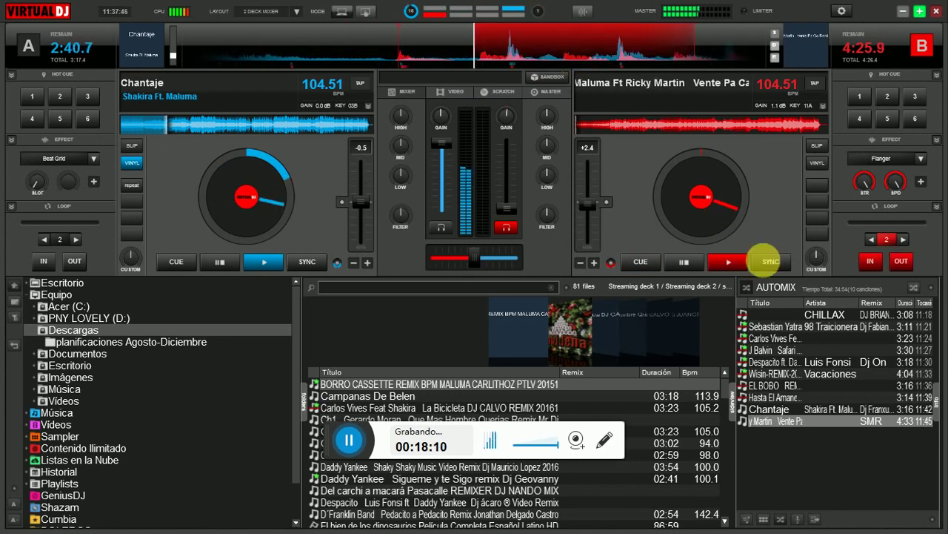
{"action": "left_click", "coordinate": [725, 264]}
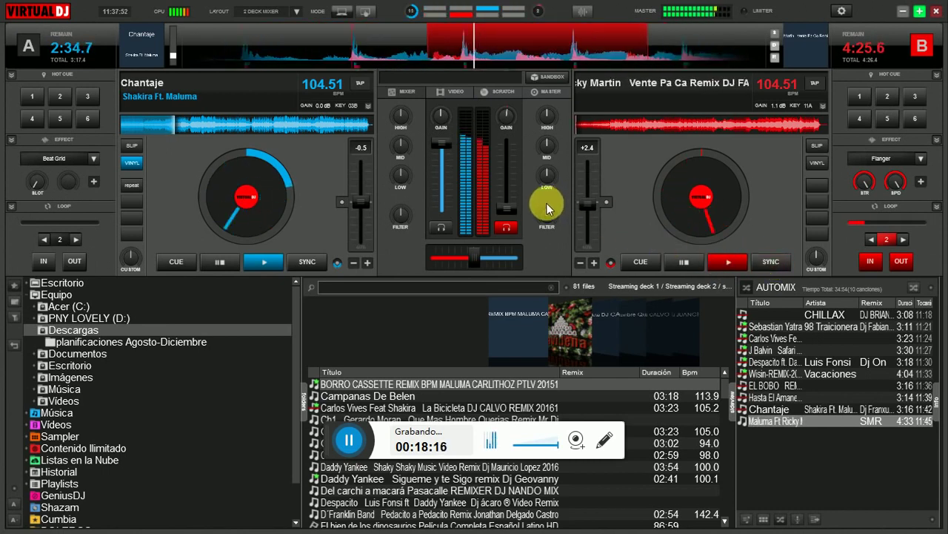
- Try fading looped Vente Pa Ca in over Chantaje with deck B's volume fader, and pull the fader back down
{"action": "left_click_drag", "start_coordinate": [500, 209], "coordinate": [515, 189]}
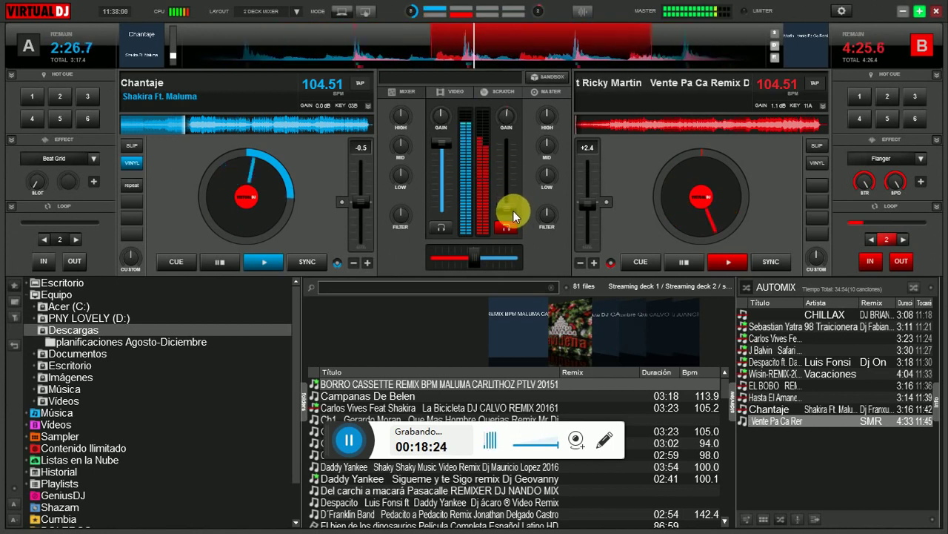
{"action": "left_click_drag", "start_coordinate": [512, 176], "coordinate": [528, 172]}
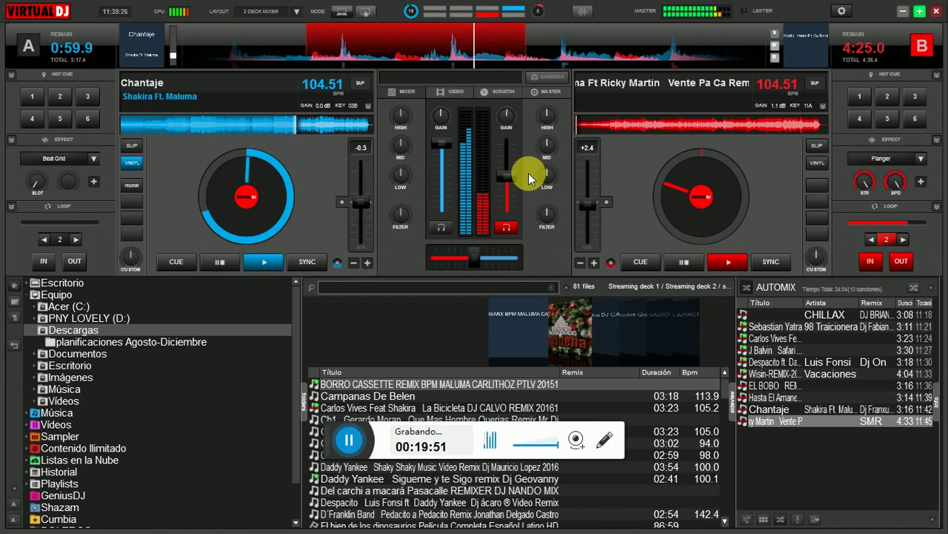
{"action": "left_click_drag", "start_coordinate": [508, 175], "coordinate": [508, 226]}
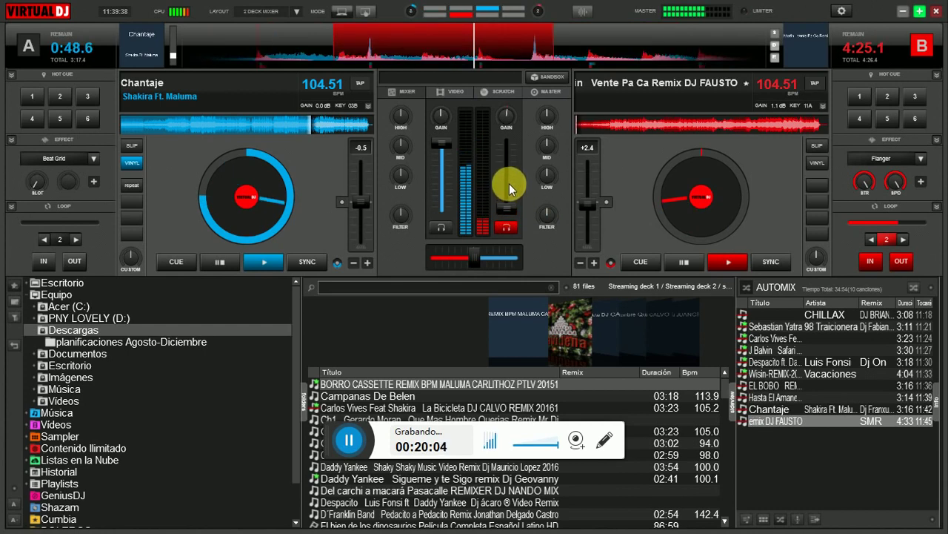
- Raise deck B's volume for Vente Pa Ca, release its loop and fade Chantaje on deck A out completely
{"action": "left_click_drag", "start_coordinate": [508, 206], "coordinate": [510, 169]}
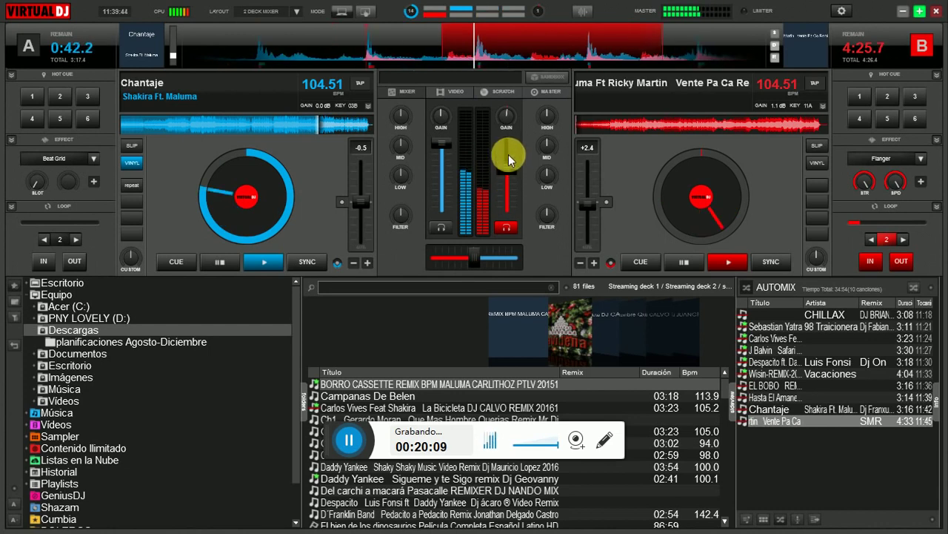
{"action": "left_click_drag", "start_coordinate": [509, 157], "coordinate": [507, 150]}
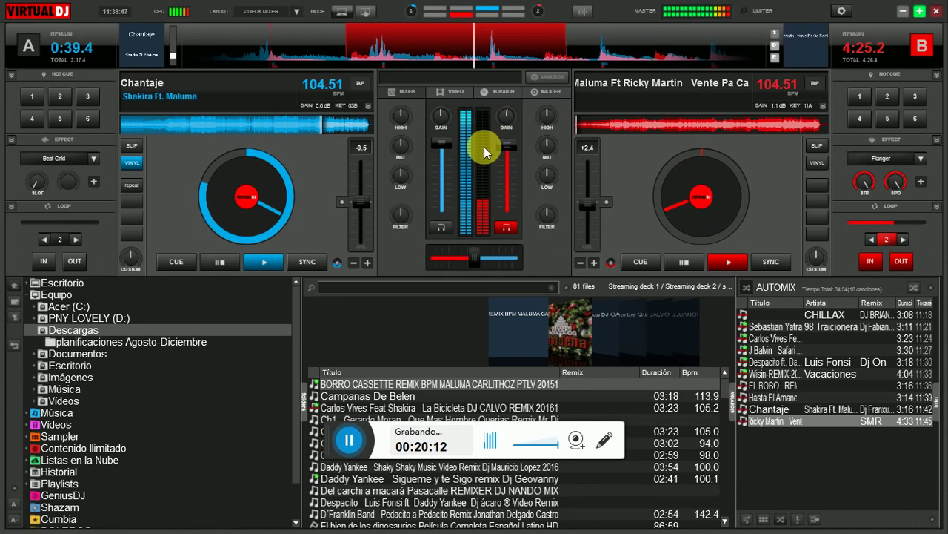
{"action": "left_click_drag", "start_coordinate": [443, 148], "coordinate": [443, 219]}
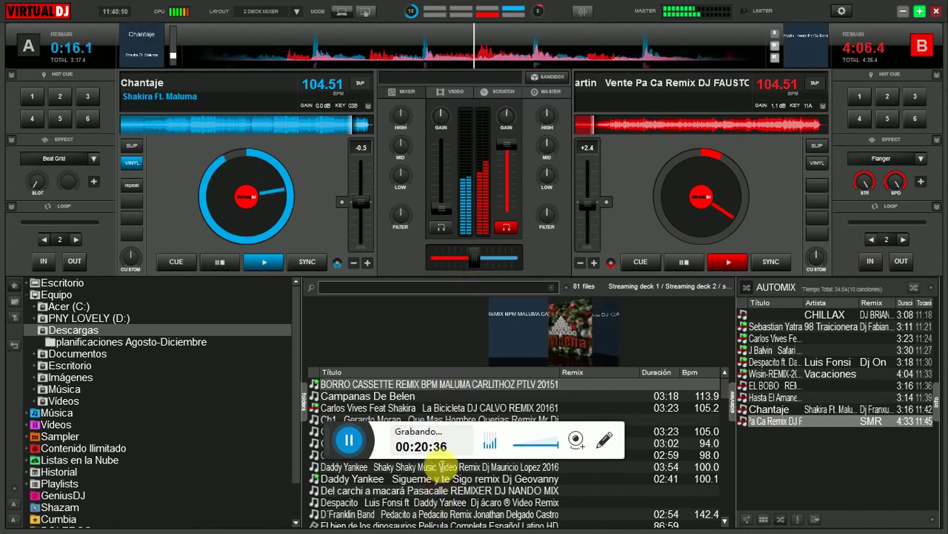
{"action": "left_click", "coordinate": [440, 479]}
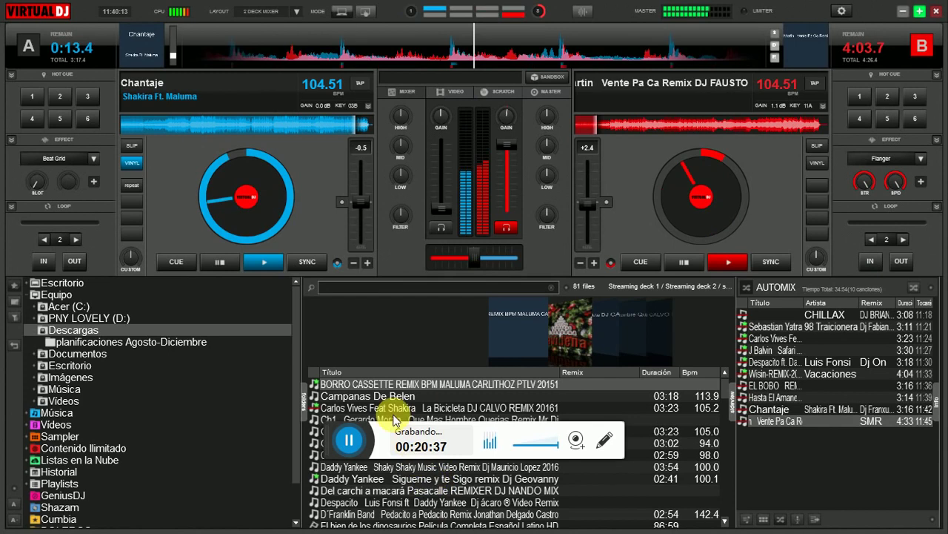
- Load the Sigueme y te Sigo remix from the Descargas folder onto deck A, and beat-align it with Vente Pa Ca in a 2-beat loop
{"action": "key", "text": "ctrl+Left"}
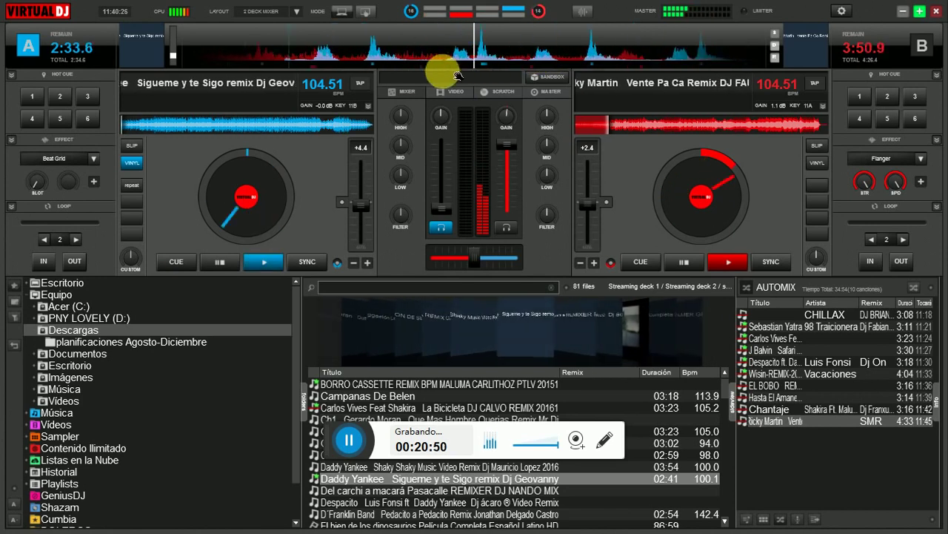
{"action": "left_click_drag", "start_coordinate": [476, 71], "coordinate": [560, 69]}
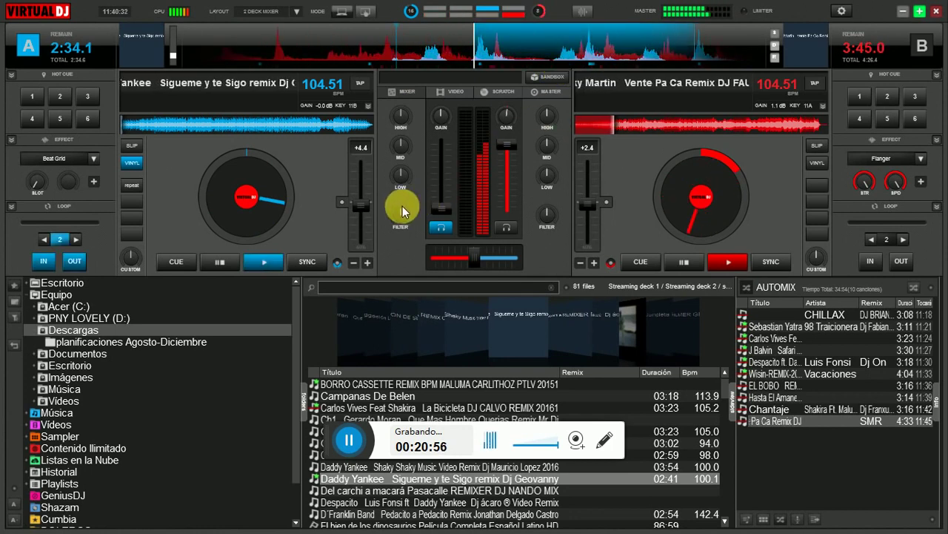
{"action": "left_click", "coordinate": [267, 257]}
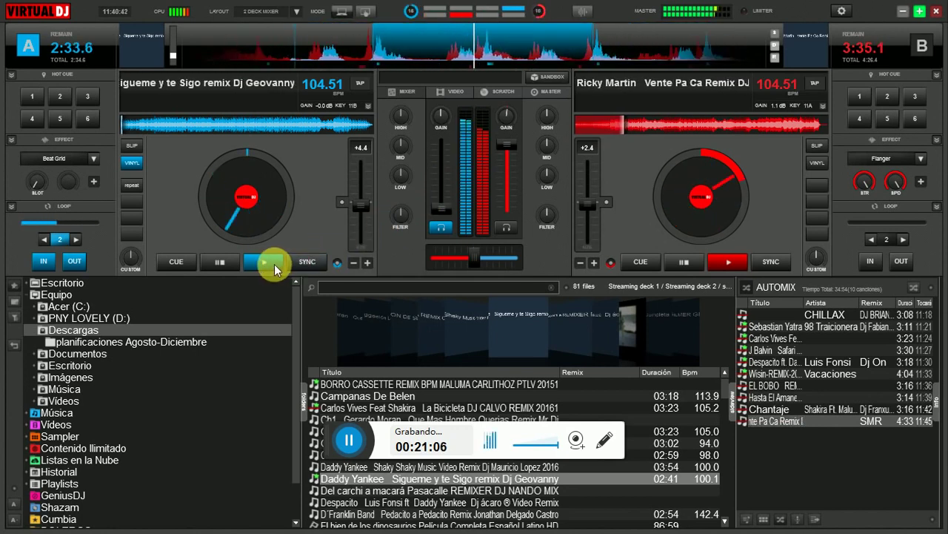
{"action": "left_click", "coordinate": [303, 263]}
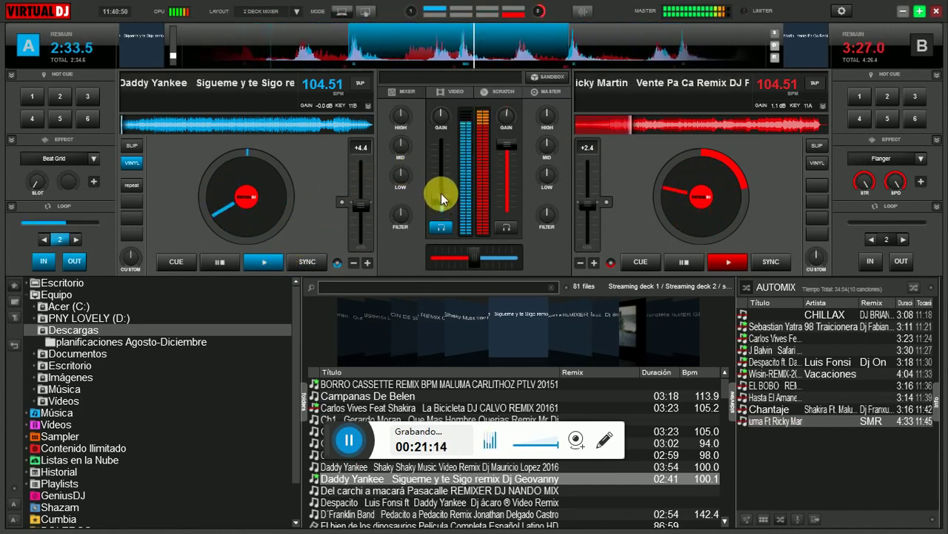
- Try blending looped Sigueme y te Sigo in over Vente Pa Ca at about 31% on deck A's volume fader, and pull it back down
{"action": "mouse_move", "coordinate": [441, 194]}
{"action": "left_mouse_down"}
{"action": "mouse_move", "coordinate": [447, 162]}
{"action": "mouse_move", "coordinate": [448, 193]}
{"action": "mouse_move", "coordinate": [449, 181]}
{"action": "left_mouse_up"}
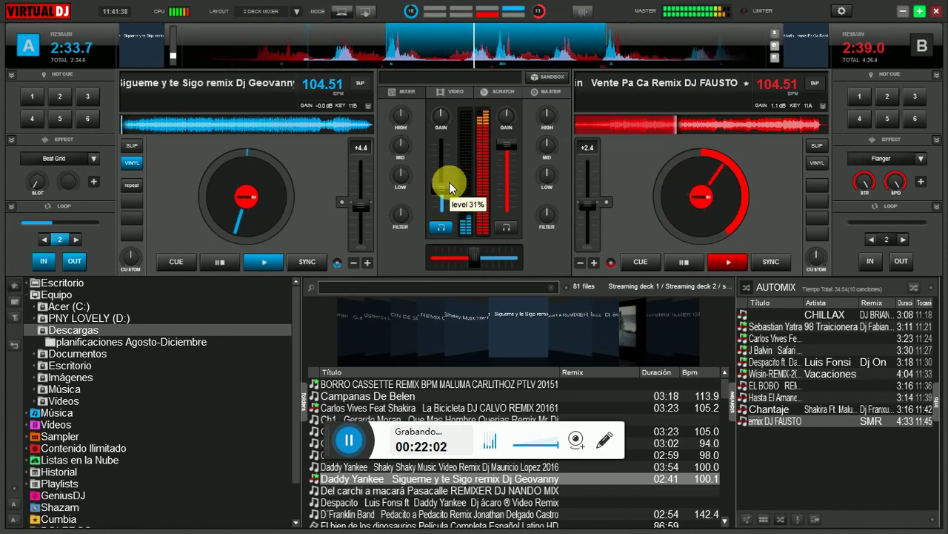
{"action": "left_click_drag", "start_coordinate": [449, 182], "coordinate": [441, 211]}
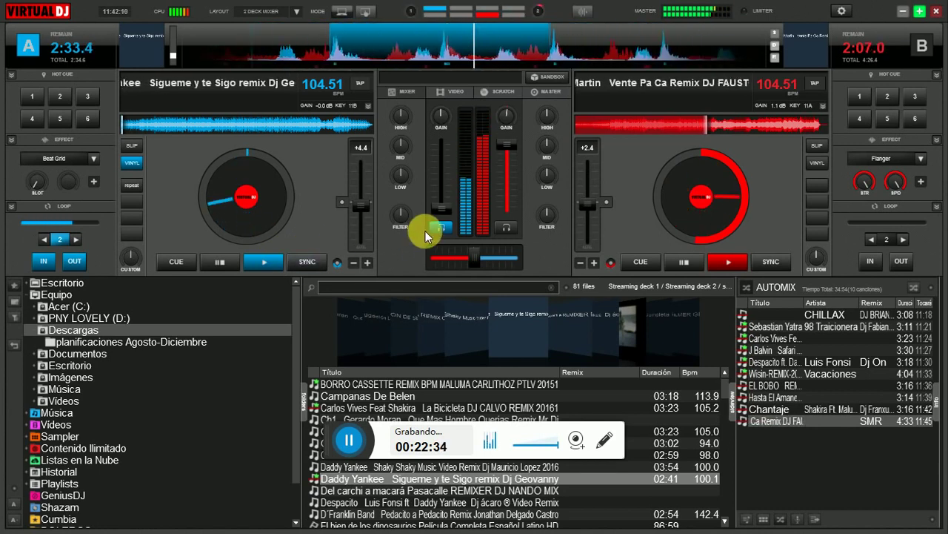
- Raise deck A's volume fully for Sigueme y te Sigo, release its loop and fade Vente Pa Ca on deck B out completely
{"action": "left_click_drag", "start_coordinate": [445, 209], "coordinate": [472, 136]}
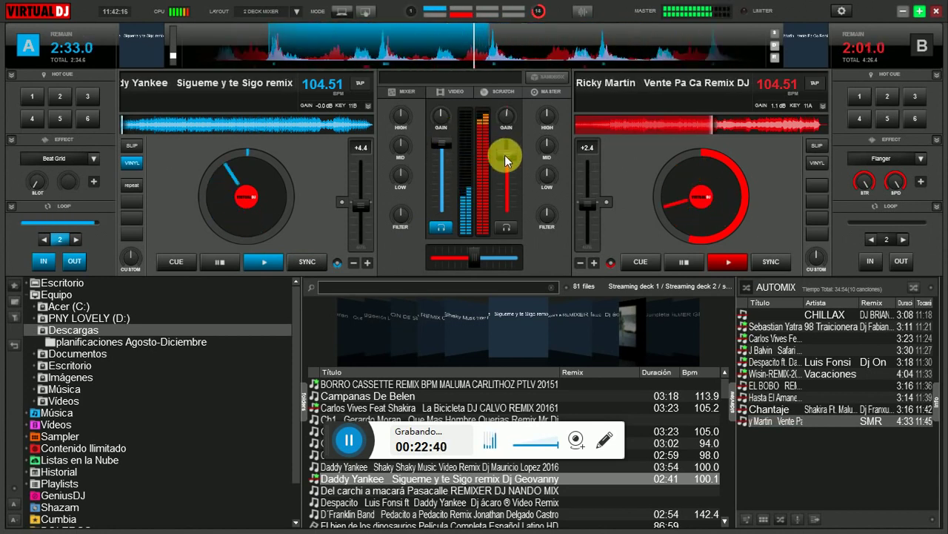
{"action": "left_click_drag", "start_coordinate": [504, 159], "coordinate": [512, 278]}
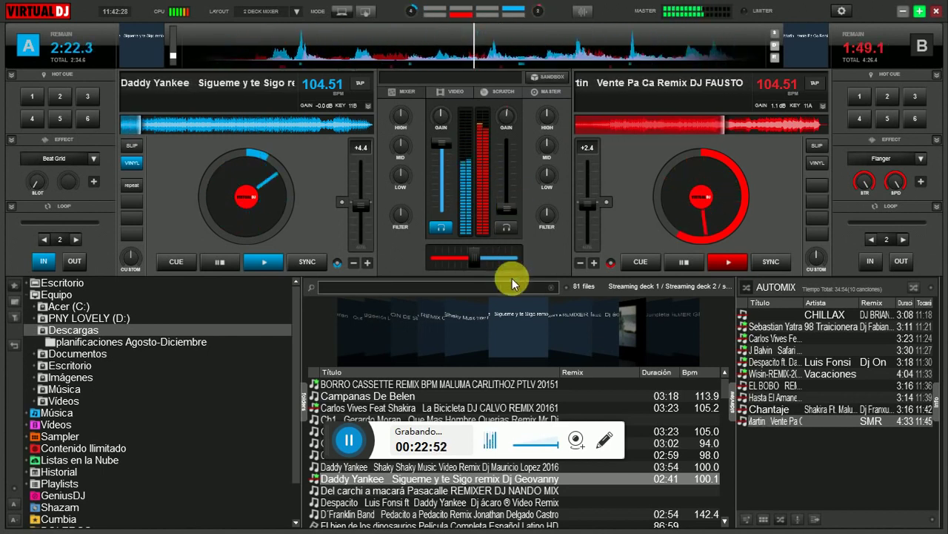